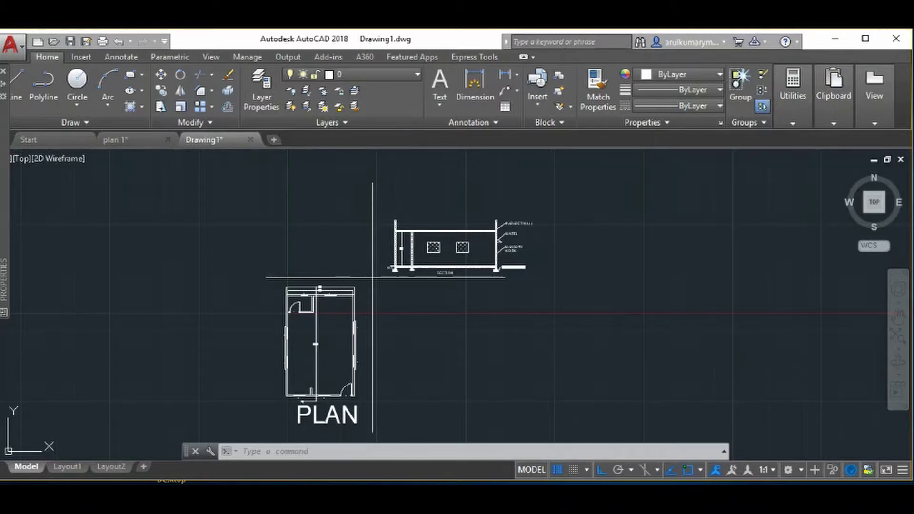
Step: Zoom in below the plan's lower wall so the whole PLAN title is visible
{"action": "scroll", "coordinate": [298, 407], "scroll_direction": "up", "scroll_amount": 2}
{"action": "scroll", "coordinate": [299, 409], "scroll_direction": "up", "scroll_amount": 4}
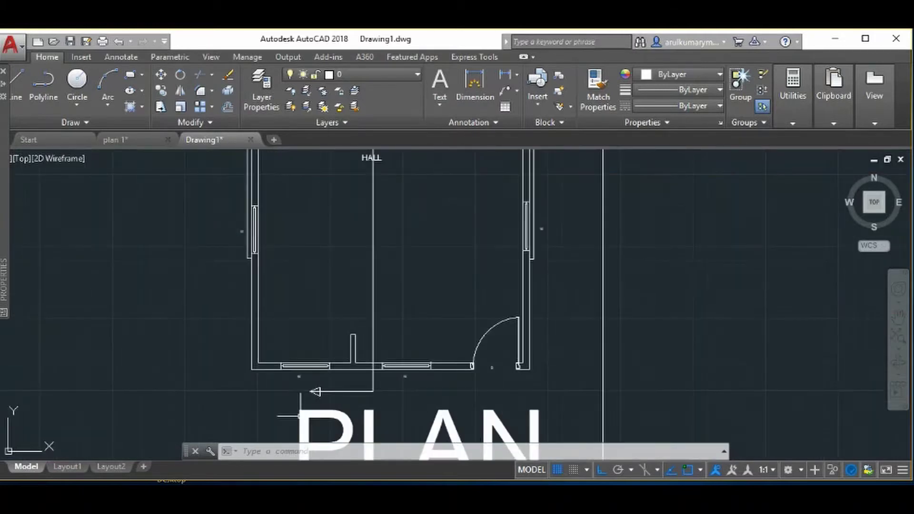
{"action": "scroll", "coordinate": [278, 404], "scroll_direction": "up", "scroll_amount": 2}
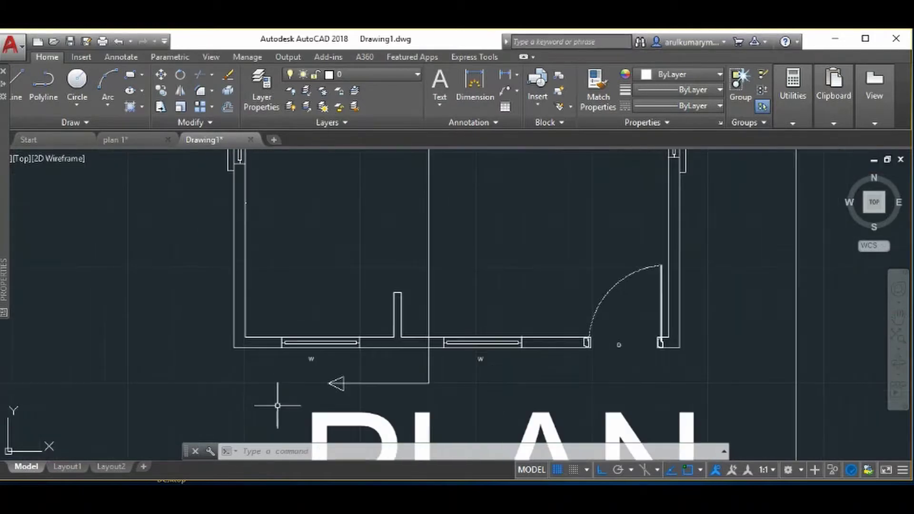
{"action": "middle_click_drag", "start_coordinate": [271, 409], "coordinate": [267, 315]}
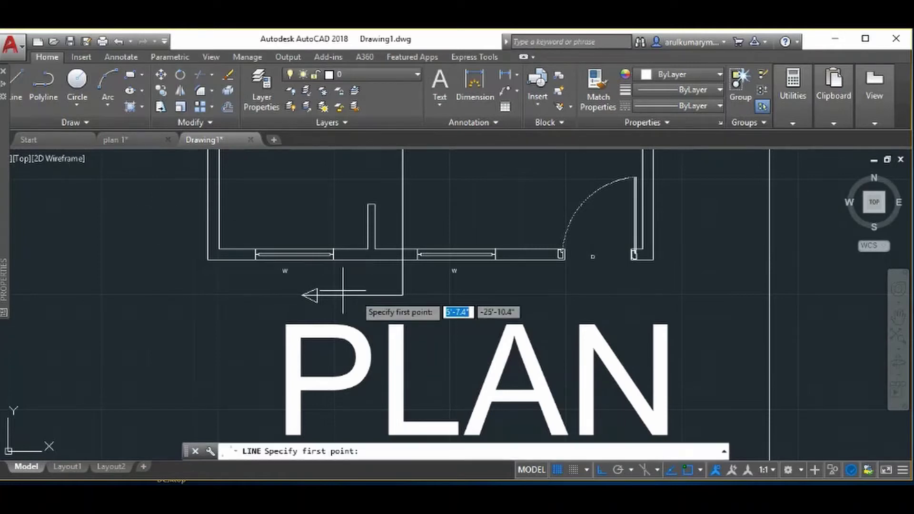
Step: Draw a small line triangle between the L and A of PLAN, with Ortho off for the sloped sides
{"action": "left_click", "coordinate": [398, 333]}
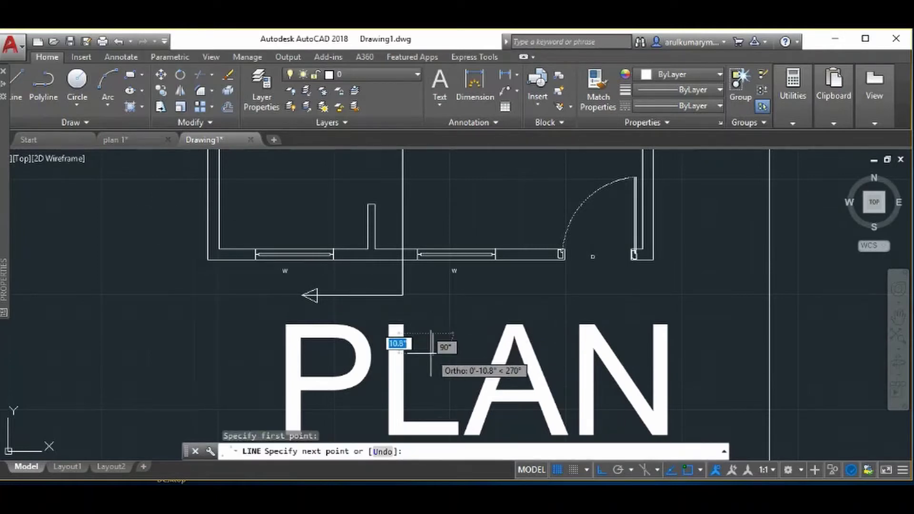
{"action": "left_click", "coordinate": [431, 353]}
{"action": "left_click", "coordinate": [429, 354]}
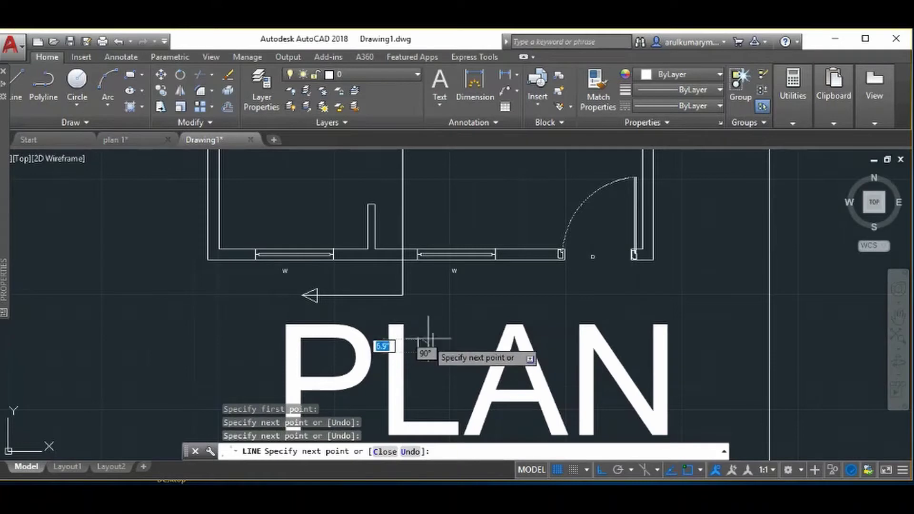
{"action": "left_click", "coordinate": [432, 333]}
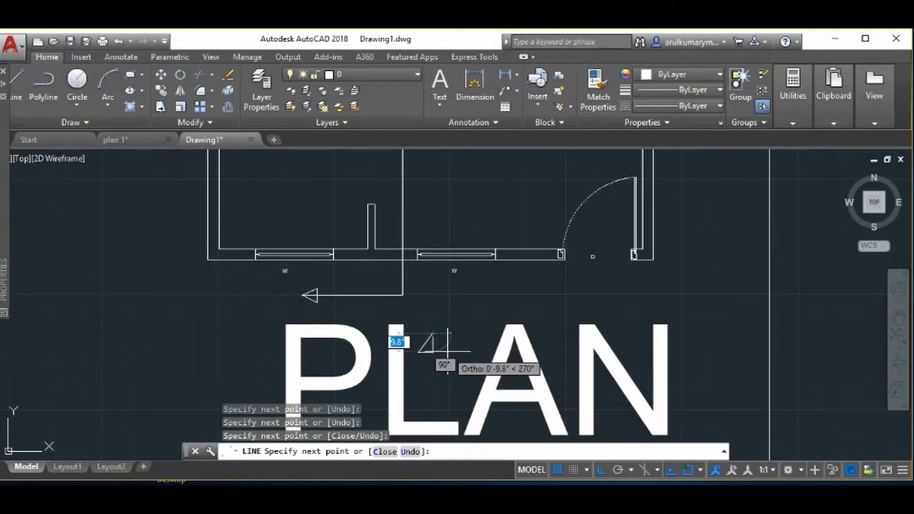
{"action": "scroll", "coordinate": [447, 352], "scroll_direction": "up", "scroll_amount": 1}
{"action": "scroll", "coordinate": [447, 351], "scroll_direction": "up", "scroll_amount": 3}
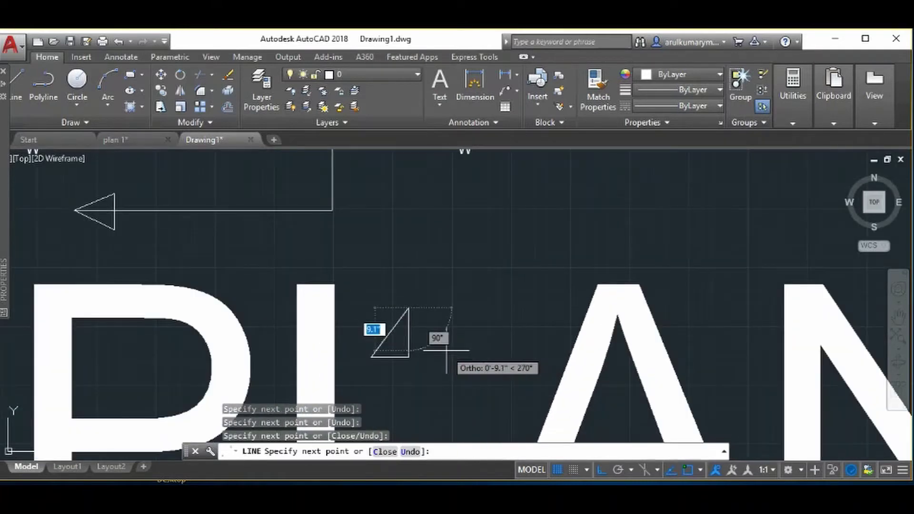
{"action": "key", "text": "F8"}
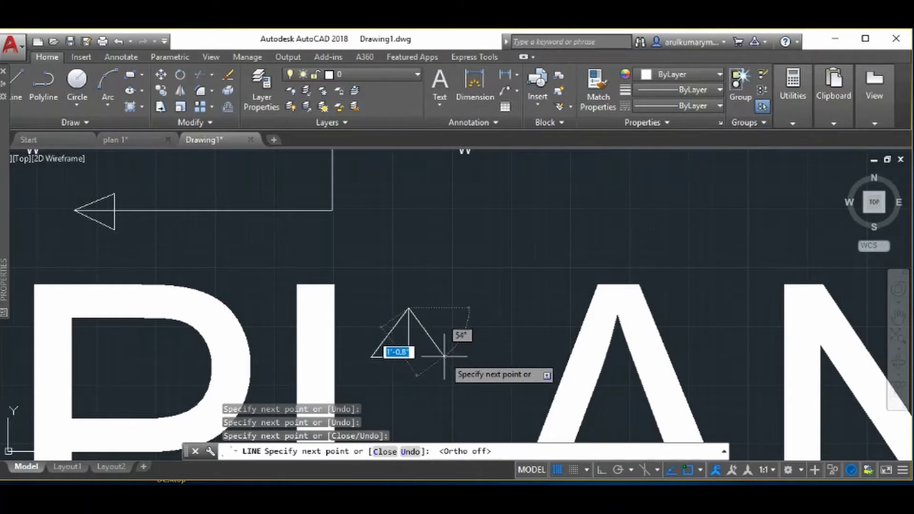
{"action": "left_click", "coordinate": [443, 355]}
{"action": "left_click", "coordinate": [408, 356]}
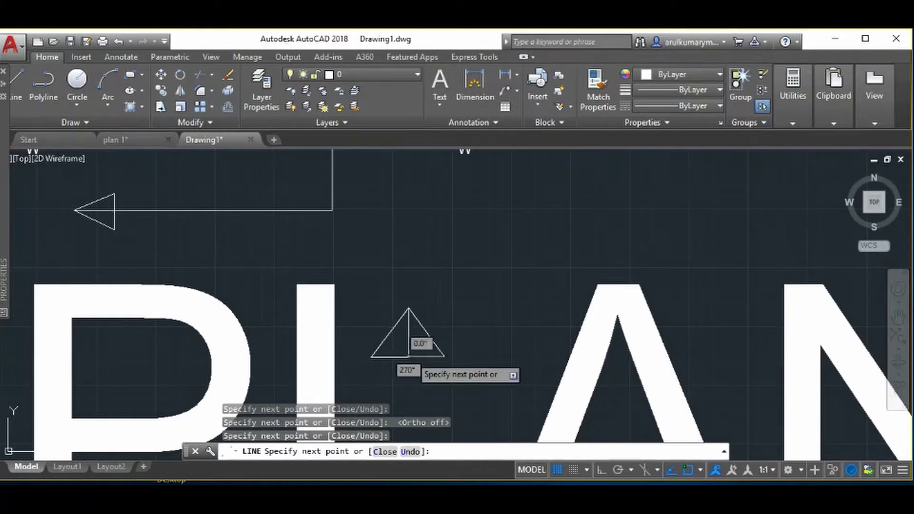
{"action": "key", "text": "Escape"}
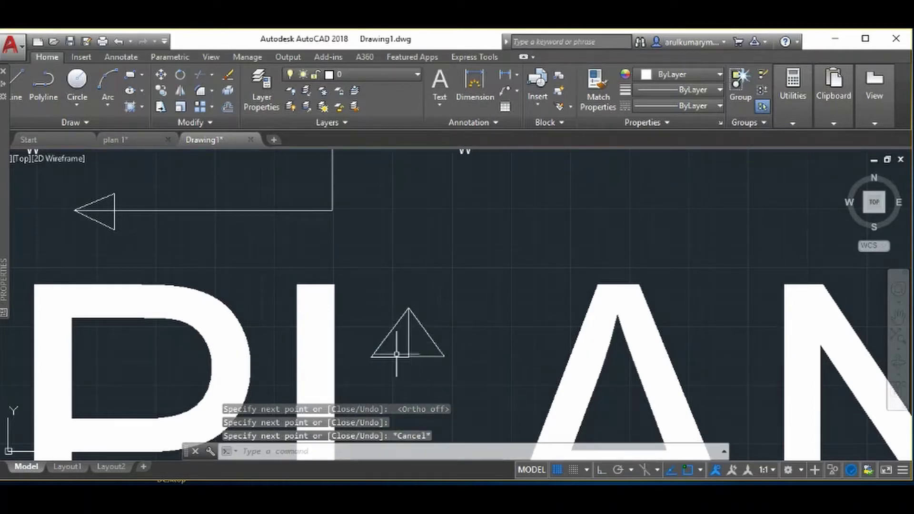
Step: Erase the three triangle lines beside the PLAN title using a crossing window
{"action": "scroll", "coordinate": [405, 336], "scroll_direction": "down", "scroll_amount": 3}
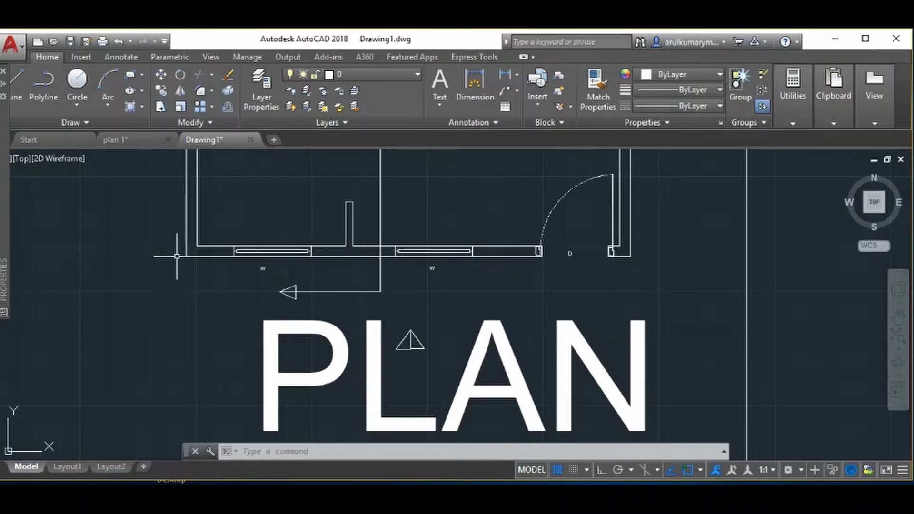
{"action": "scroll", "coordinate": [623, 270], "scroll_direction": "down", "scroll_amount": 2}
{"action": "scroll", "coordinate": [622, 278], "scroll_direction": "up", "scroll_amount": 2}
{"action": "scroll", "coordinate": [624, 242], "scroll_direction": "down", "scroll_amount": 2}
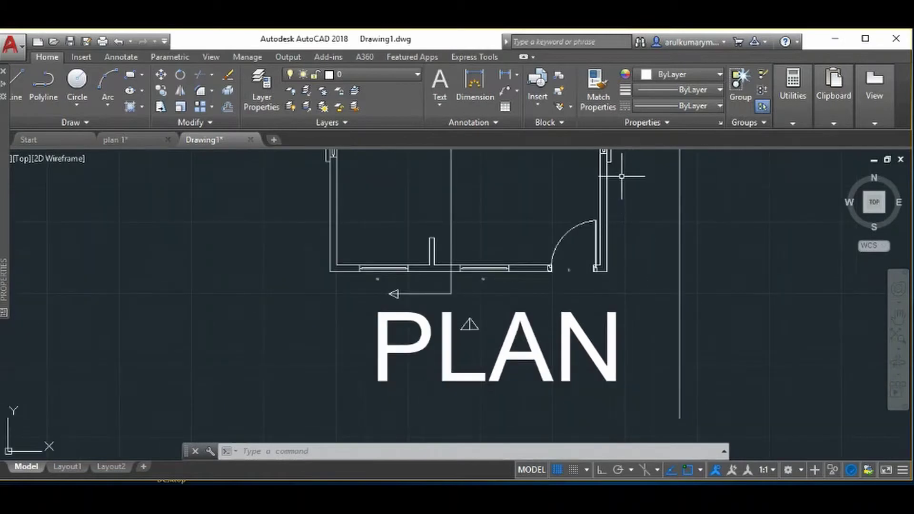
{"action": "scroll", "coordinate": [619, 174], "scroll_direction": "up", "scroll_amount": 3}
{"action": "scroll", "coordinate": [595, 238], "scroll_direction": "down", "scroll_amount": 2}
{"action": "scroll", "coordinate": [590, 200], "scroll_direction": "up", "scroll_amount": 4}
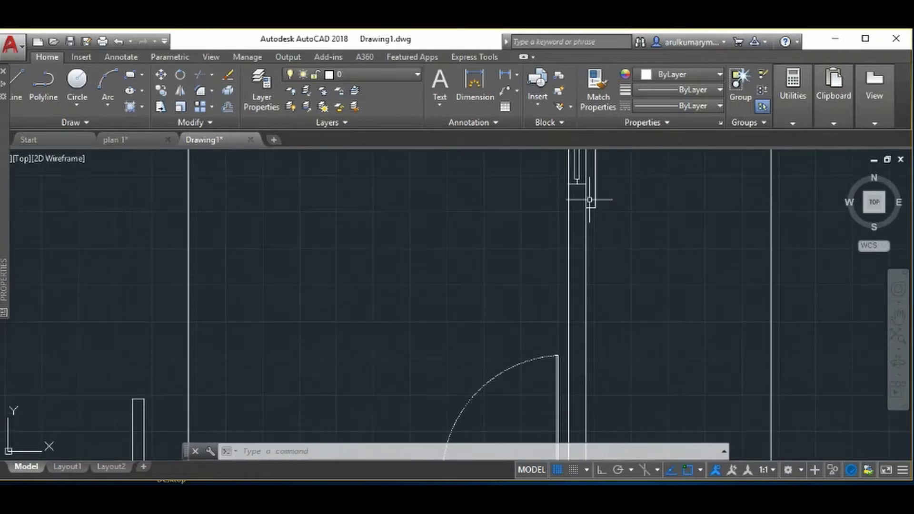
{"action": "scroll", "coordinate": [596, 211], "scroll_direction": "down", "scroll_amount": 3}
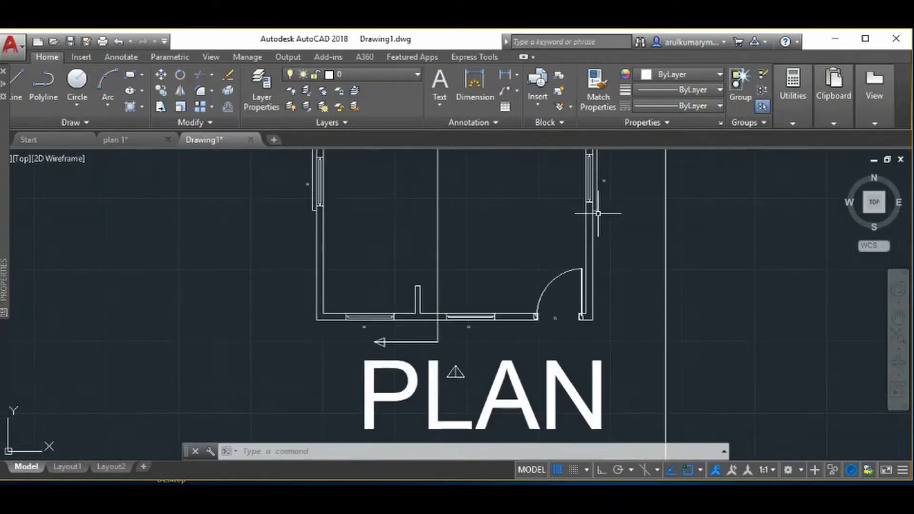
{"action": "scroll", "coordinate": [305, 218], "scroll_direction": "up", "scroll_amount": 3}
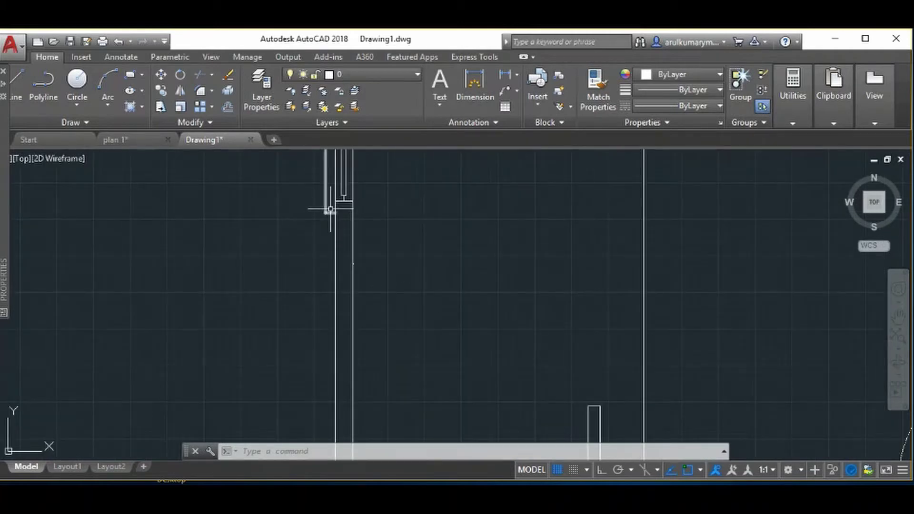
{"action": "scroll", "coordinate": [327, 213], "scroll_direction": "down", "scroll_amount": 3}
{"action": "scroll", "coordinate": [327, 228], "scroll_direction": "down", "scroll_amount": 3}
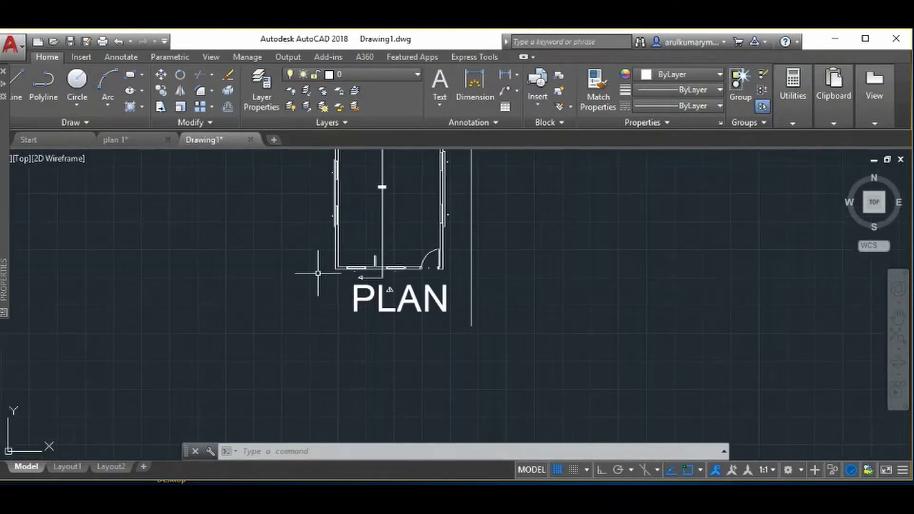
{"action": "scroll", "coordinate": [395, 285], "scroll_direction": "up", "scroll_amount": 2}
{"action": "scroll", "coordinate": [402, 283], "scroll_direction": "up", "scroll_amount": 2}
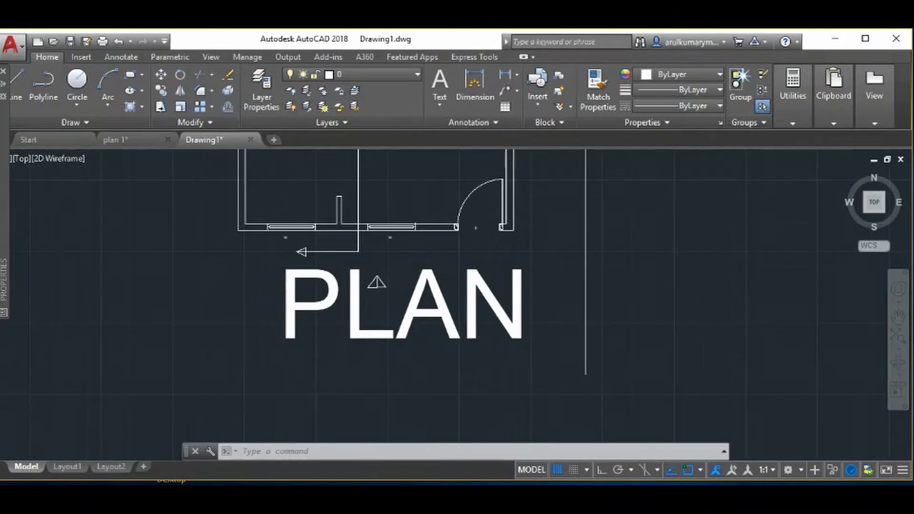
{"action": "scroll", "coordinate": [394, 277], "scroll_direction": "up", "scroll_amount": 2}
{"action": "left_click", "coordinate": [391, 274]}
{"action": "left_click", "coordinate": [335, 279]}
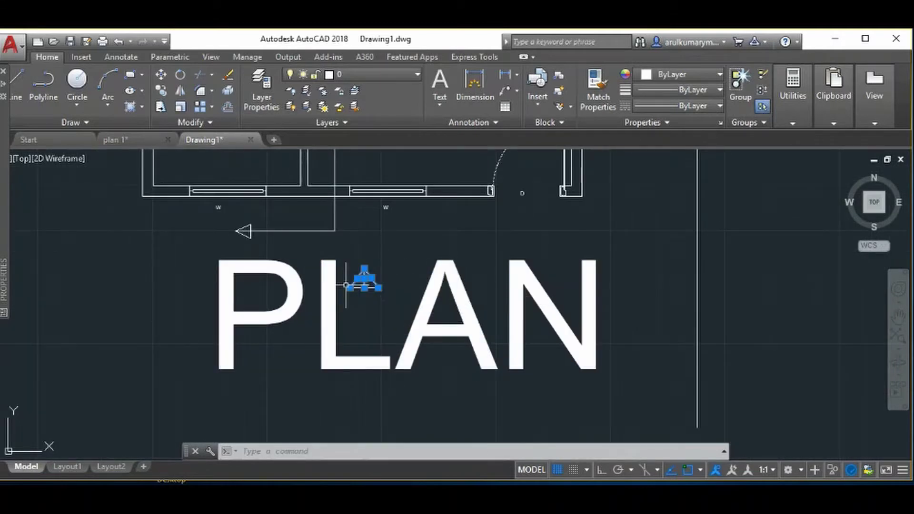
{"action": "key", "text": "Delete"}
{"action": "scroll", "coordinate": [350, 282], "scroll_direction": "down", "scroll_amount": 2}
{"action": "scroll", "coordinate": [350, 282], "scroll_direction": "down", "scroll_amount": 2}
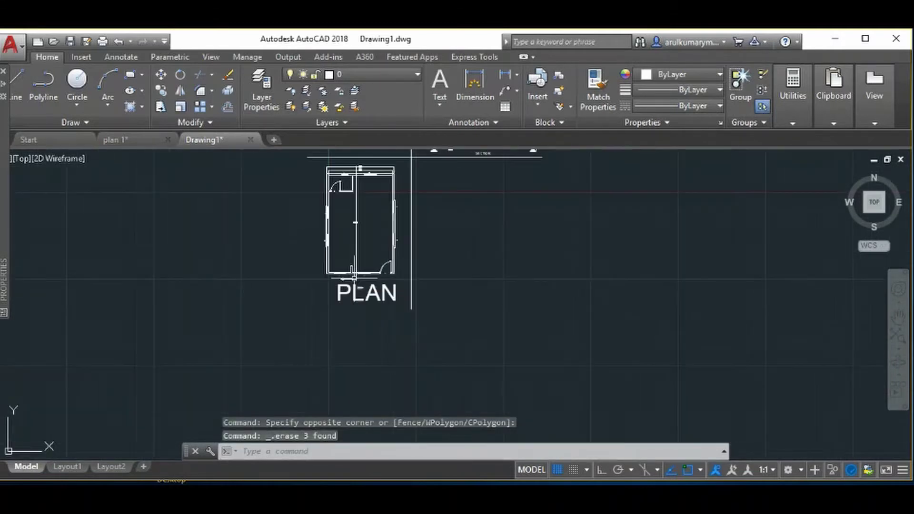
Step: Begin a PL polyline at the plan's corner and bring the section into view
{"action": "scroll", "coordinate": [351, 283], "scroll_direction": "up", "scroll_amount": 4}
{"action": "type", "text": "pl"}
{"action": "key", "text": "Return"}
{"action": "left_click", "coordinate": [339, 254]}
{"action": "scroll", "coordinate": [339, 255], "scroll_direction": "down", "scroll_amount": 3}
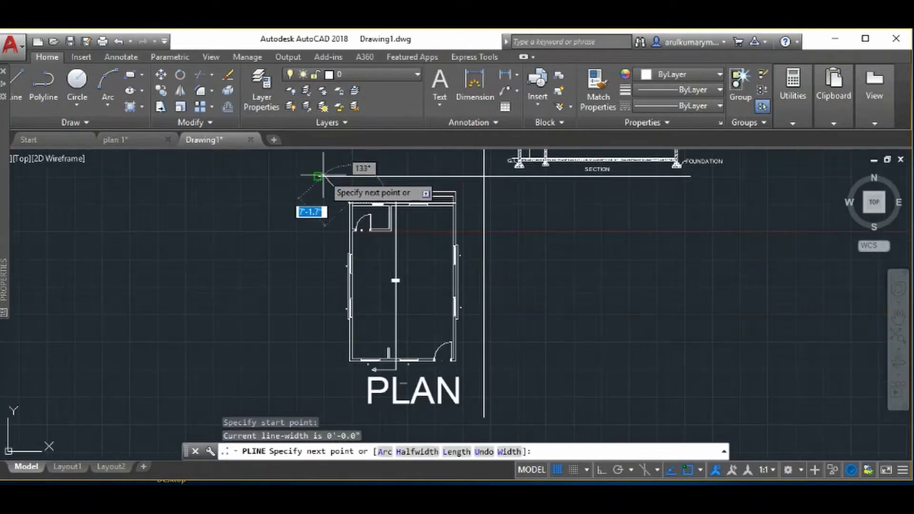
{"action": "middle_click_drag", "start_coordinate": [357, 333], "coordinate": [306, 205]}
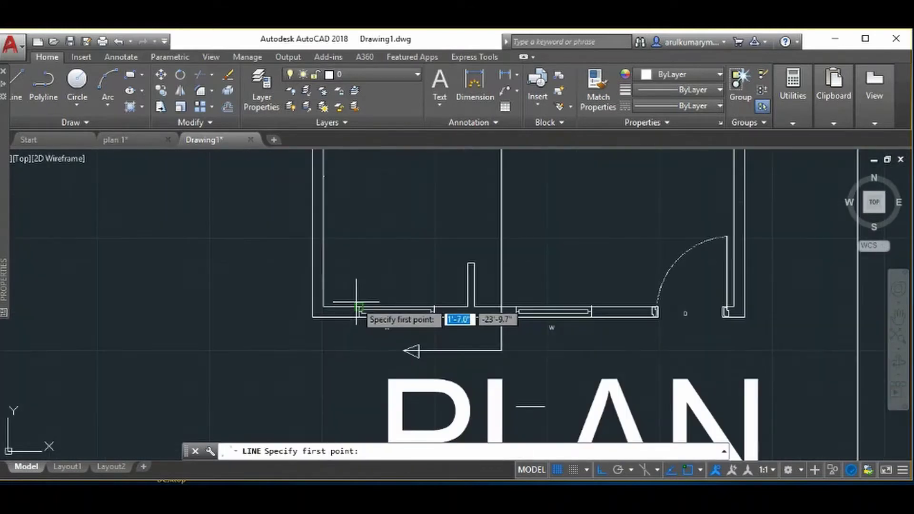
Step: Draw a vertical projection line from a plan wall endpoint up toward the section
{"action": "left_click", "coordinate": [358, 307]}
{"action": "scroll", "coordinate": [357, 267], "scroll_direction": "down", "scroll_amount": 3}
{"action": "scroll", "coordinate": [343, 248], "scroll_direction": "down", "scroll_amount": 3}
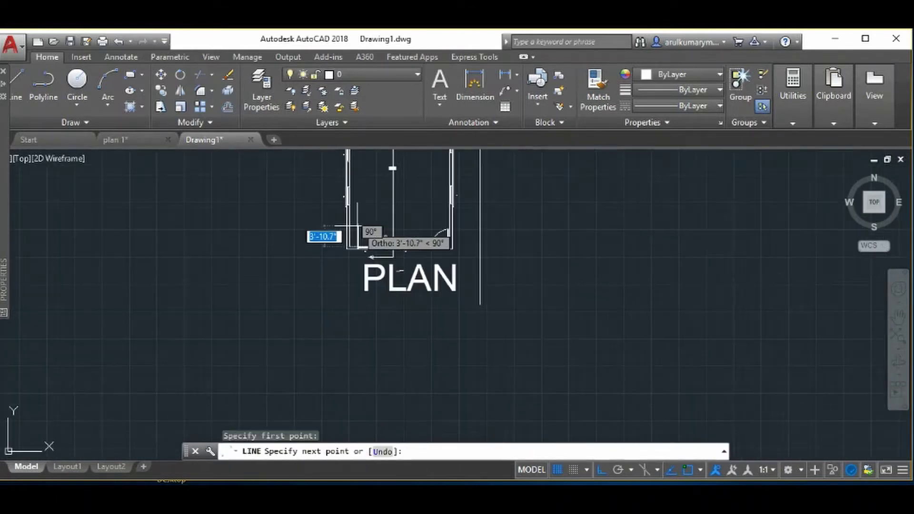
{"action": "scroll", "coordinate": [343, 243], "scroll_direction": "down", "scroll_amount": 3}
{"action": "middle_click_drag", "start_coordinate": [341, 243], "coordinate": [304, 386]}
{"action": "scroll", "coordinate": [367, 308], "scroll_direction": "up", "scroll_amount": 2}
{"action": "scroll", "coordinate": [376, 314], "scroll_direction": "up", "scroll_amount": 2}
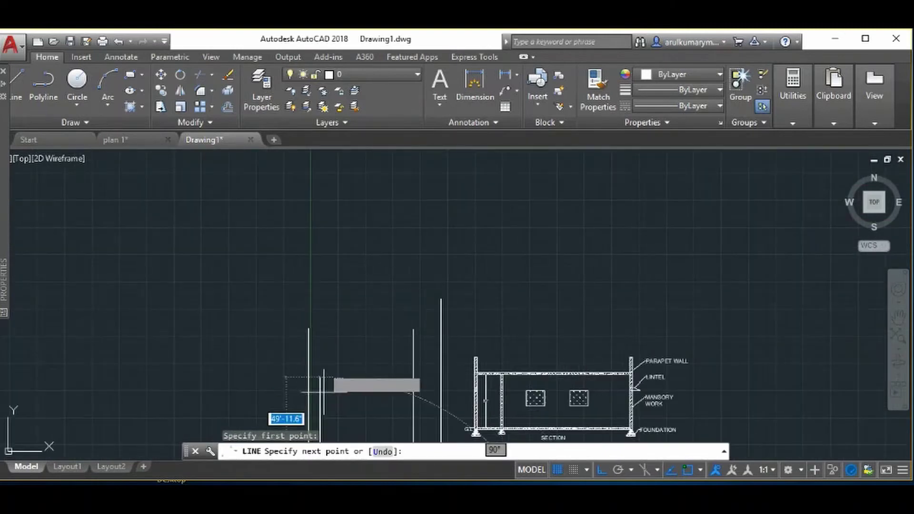
{"action": "scroll", "coordinate": [390, 322], "scroll_direction": "down", "scroll_amount": 2}
{"action": "scroll", "coordinate": [399, 327], "scroll_direction": "up", "scroll_amount": 1}
{"action": "scroll", "coordinate": [330, 284], "scroll_direction": "up", "scroll_amount": 2}
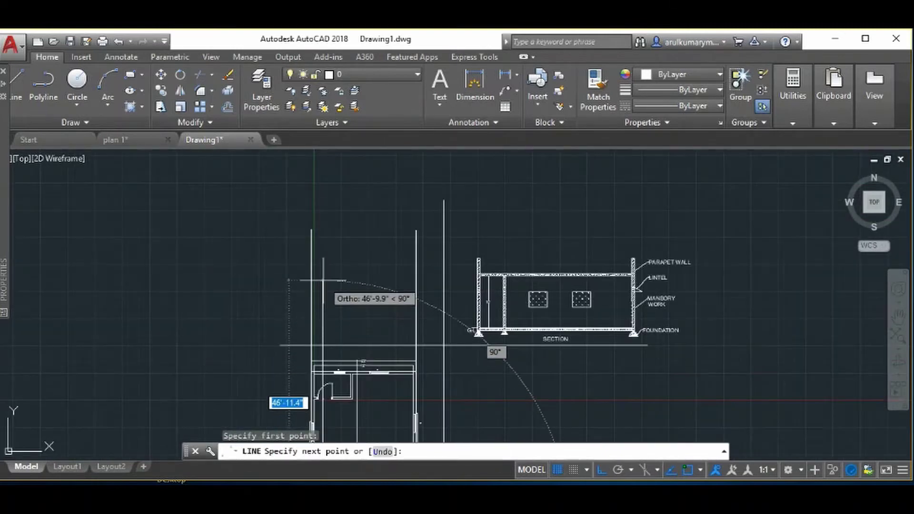
{"action": "left_click", "coordinate": [317, 285]}
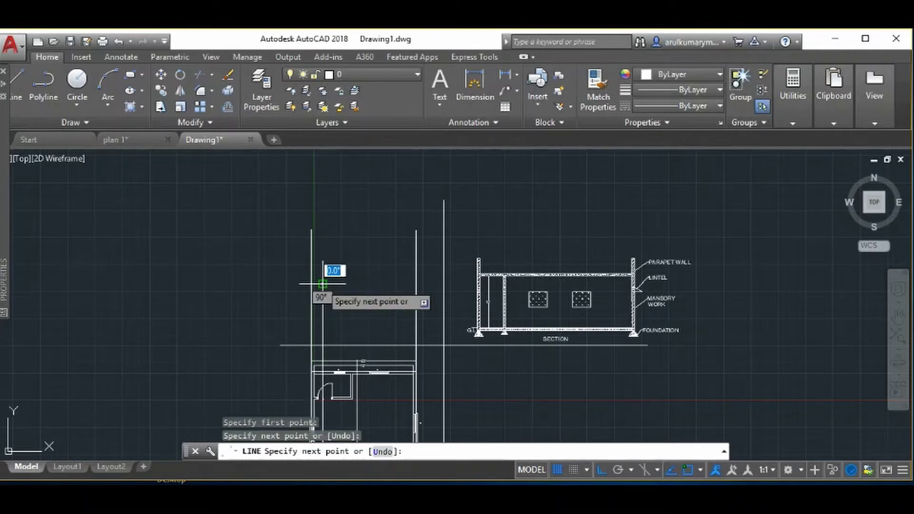
{"action": "key", "text": "Escape"}
Step: Refocus on the plan's lower wall by the door and begin a new line there
{"action": "scroll", "coordinate": [363, 367], "scroll_direction": "down", "scroll_amount": 3}
{"action": "scroll", "coordinate": [363, 367], "scroll_direction": "up", "scroll_amount": 4}
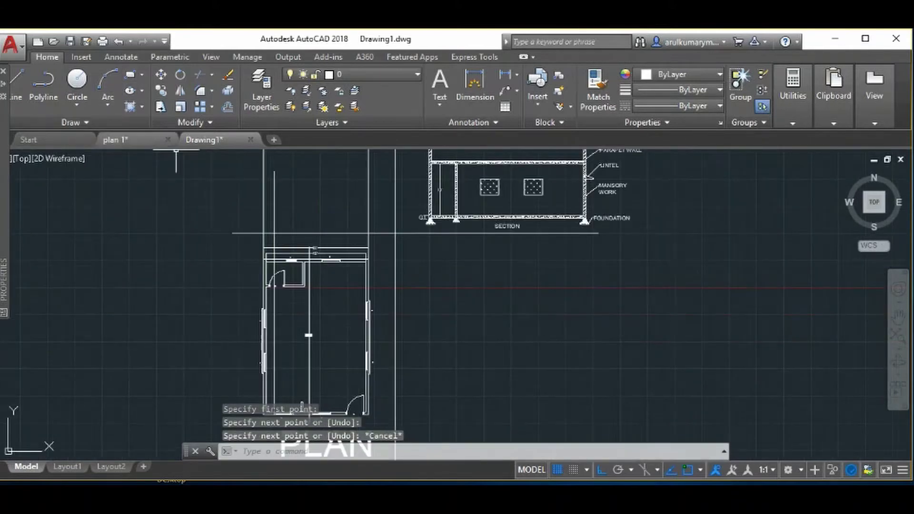
{"action": "scroll", "coordinate": [358, 247], "scroll_direction": "down", "scroll_amount": 2}
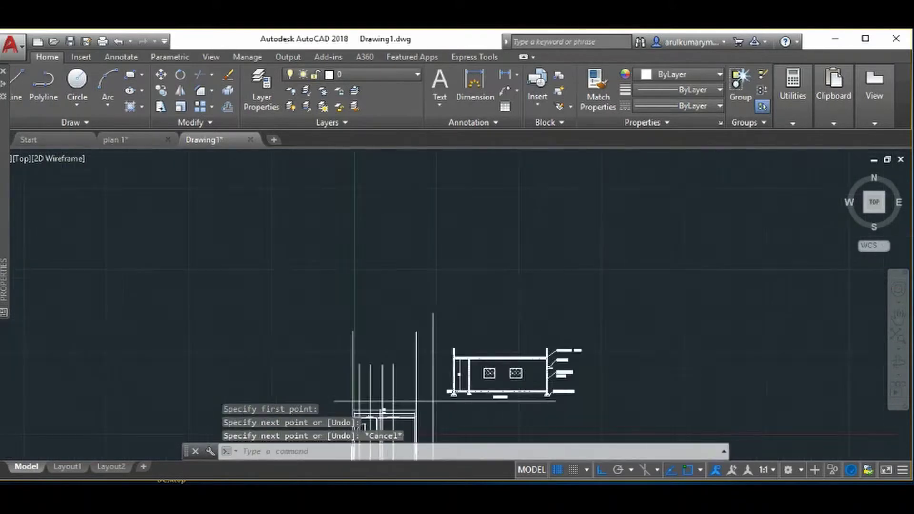
{"action": "scroll", "coordinate": [358, 247], "scroll_direction": "down", "scroll_amount": 2}
{"action": "scroll", "coordinate": [358, 247], "scroll_direction": "down", "scroll_amount": 1}
{"action": "scroll", "coordinate": [367, 267], "scroll_direction": "up", "scroll_amount": 4}
{"action": "scroll", "coordinate": [377, 256], "scroll_direction": "up", "scroll_amount": 2}
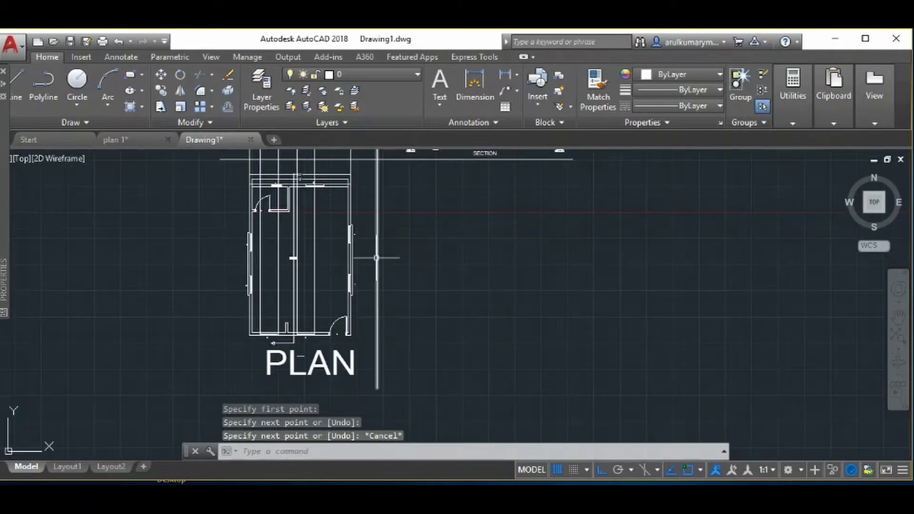
{"action": "scroll", "coordinate": [322, 310], "scroll_direction": "up", "scroll_amount": 3}
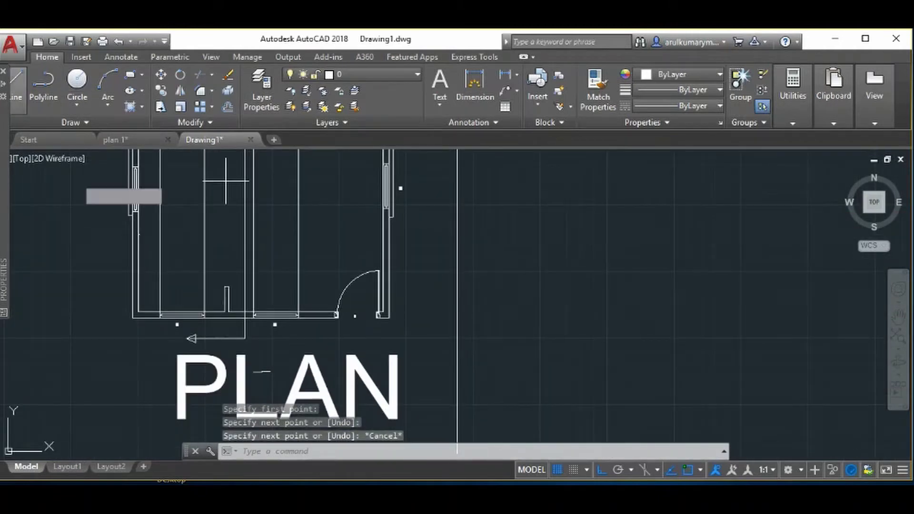
{"action": "left_click", "coordinate": [18, 79]}
{"action": "scroll", "coordinate": [357, 307], "scroll_direction": "up", "scroll_amount": 2}
{"action": "scroll", "coordinate": [309, 310], "scroll_direction": "up", "scroll_amount": 3}
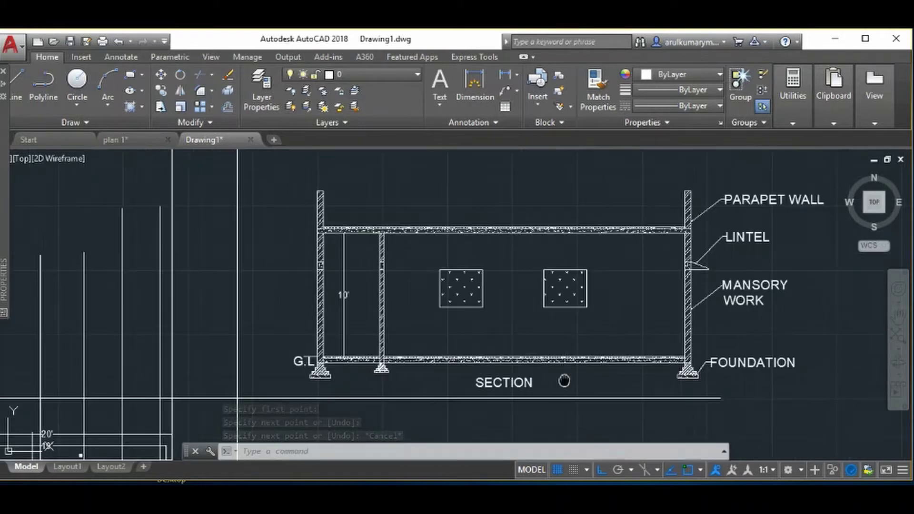
Step: Project a level line from the section across to the front elevation
{"action": "middle_click_drag", "start_coordinate": [564, 381], "coordinate": [556, 324]}
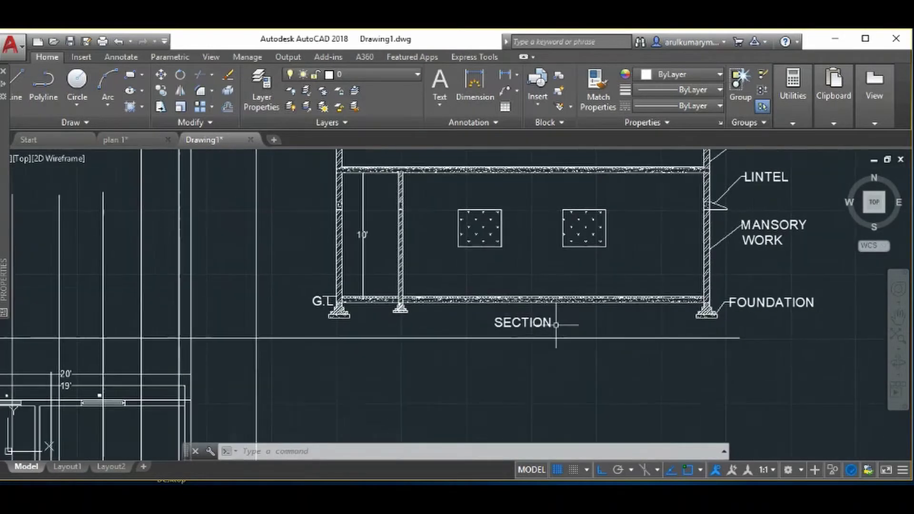
{"action": "type", "text": "l"}
{"action": "key", "text": "Return"}
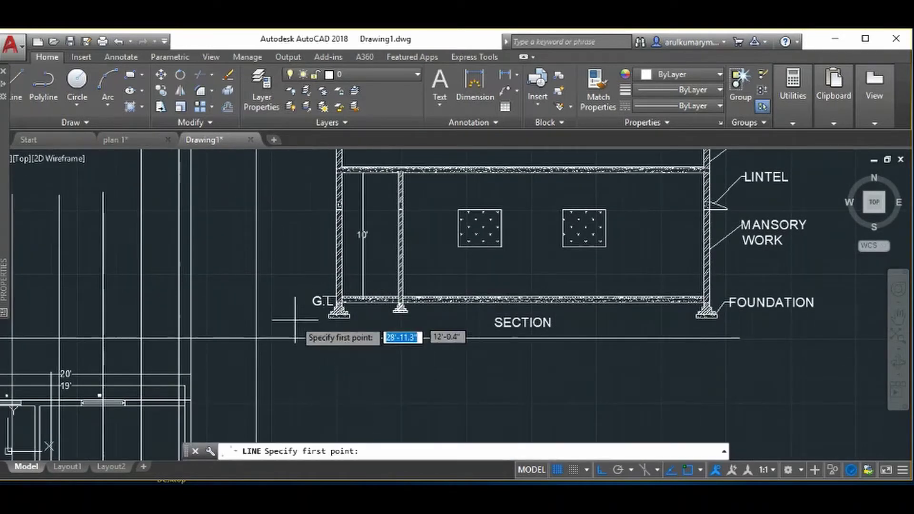
{"action": "scroll", "coordinate": [303, 288], "scroll_direction": "up", "scroll_amount": 2}
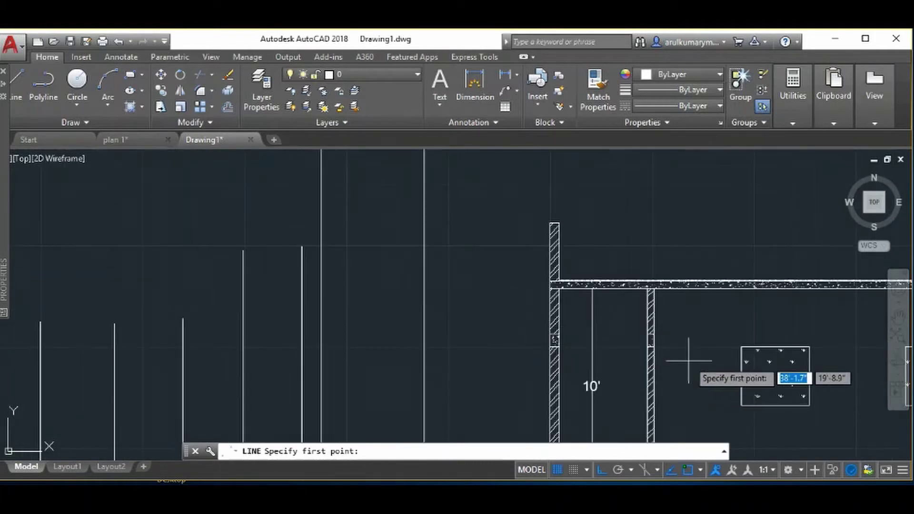
{"action": "left_click", "coordinate": [738, 348]}
{"action": "scroll", "coordinate": [402, 347], "scroll_direction": "down", "scroll_amount": 4}
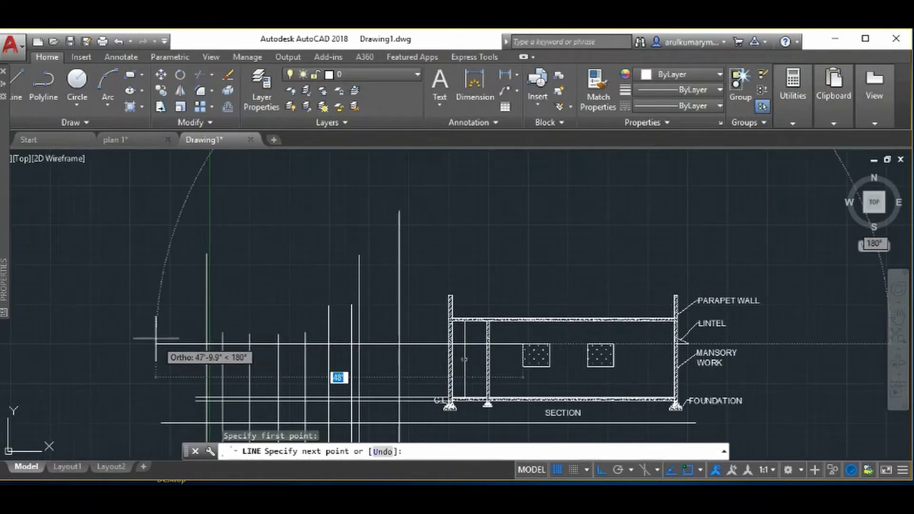
{"action": "scroll", "coordinate": [159, 336], "scroll_direction": "up", "scroll_amount": 2}
{"action": "scroll", "coordinate": [204, 354], "scroll_direction": "up", "scroll_amount": 4}
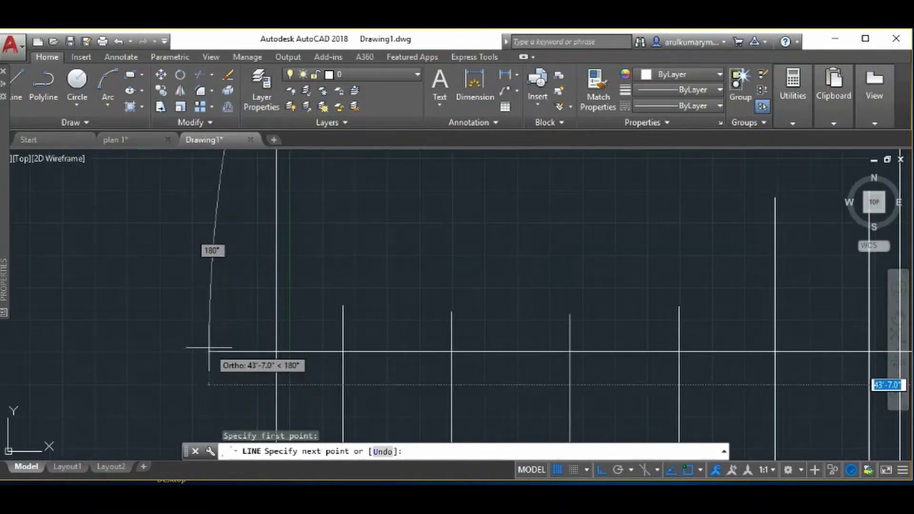
{"action": "left_click", "coordinate": [254, 352]}
{"action": "key", "text": "Escape"}
Step: Project two horizontal lines from the section's parapet corners across to the elevation's edge
{"action": "scroll", "coordinate": [255, 352], "scroll_direction": "down", "scroll_amount": 1}
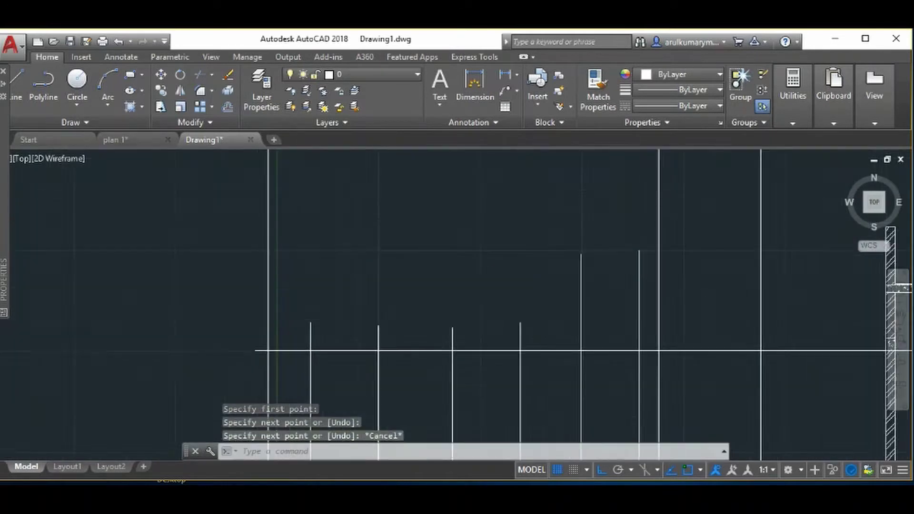
{"action": "scroll", "coordinate": [191, 286], "scroll_direction": "down", "scroll_amount": 3}
{"action": "key", "text": "space"}
{"action": "left_click", "coordinate": [419, 286]}
{"action": "scroll", "coordinate": [136, 266], "scroll_direction": "down", "scroll_amount": 2}
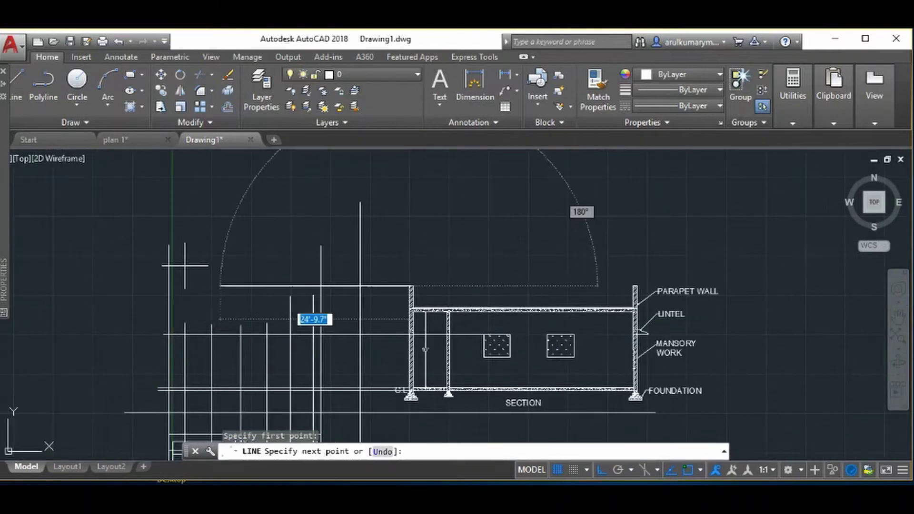
{"action": "left_click", "coordinate": [152, 281]}
{"action": "key", "text": "Escape"}
{"action": "key", "text": "space"}
{"action": "scroll", "coordinate": [393, 329], "scroll_direction": "up", "scroll_amount": 3}
{"action": "left_click", "coordinate": [429, 292]}
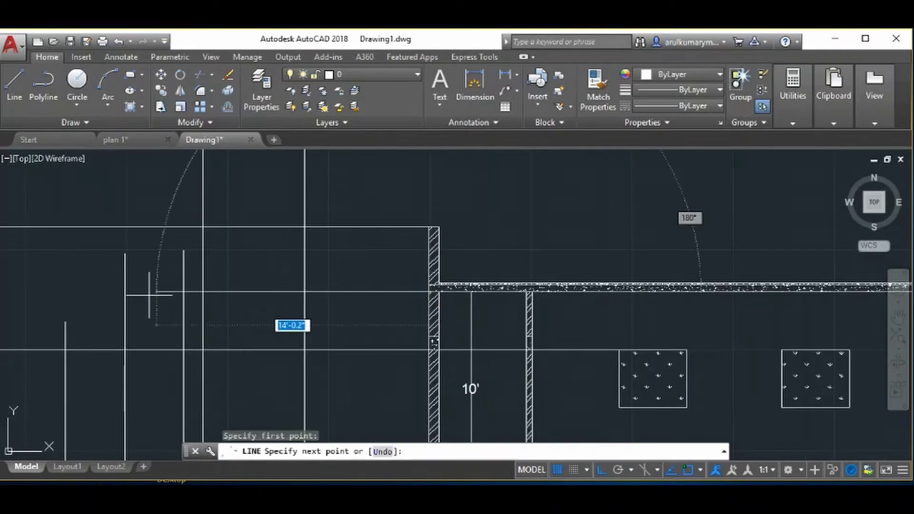
{"action": "scroll", "coordinate": [394, 291], "scroll_direction": "down", "scroll_amount": 2}
{"action": "scroll", "coordinate": [176, 305], "scroll_direction": "up", "scroll_amount": 2}
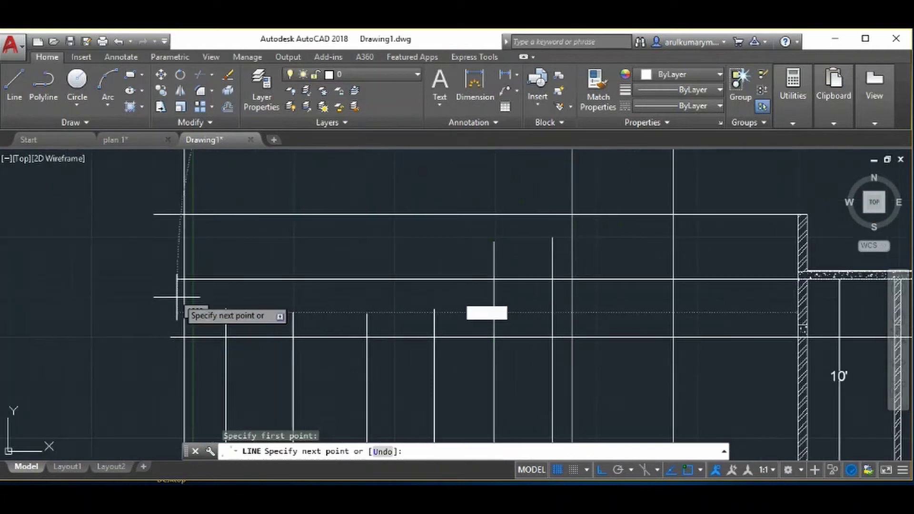
{"action": "left_click", "coordinate": [173, 280]}
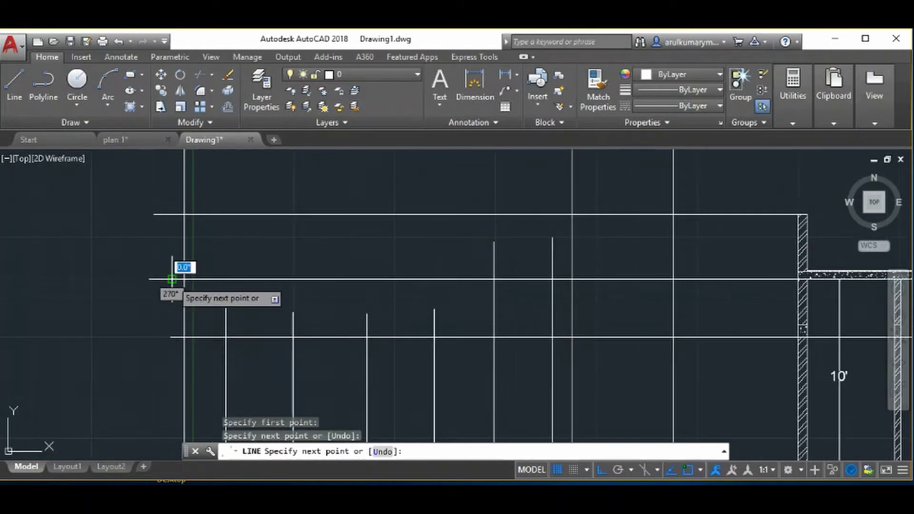
{"action": "key", "text": "Escape"}
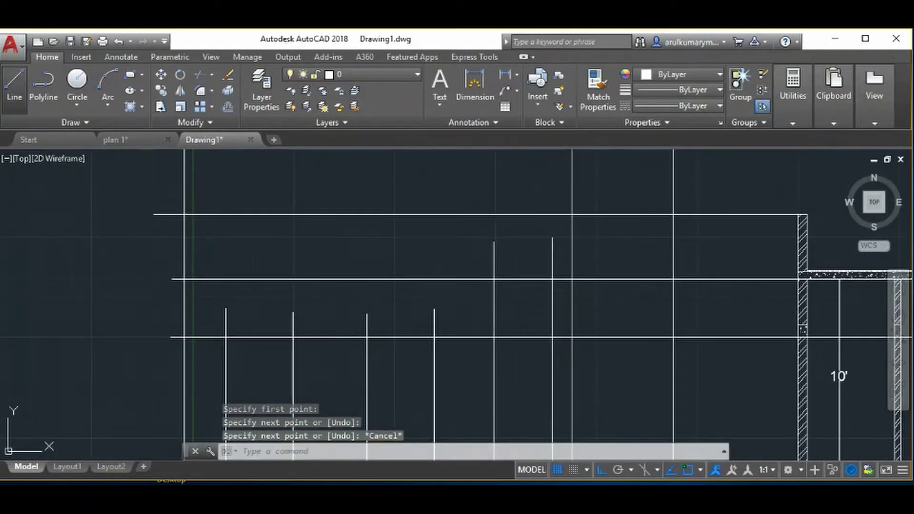
Step: Draw the sloping parapet line from the wall's top endpoint across the elevation's roof band
{"action": "left_click", "coordinate": [14, 88]}
{"action": "scroll", "coordinate": [609, 248], "scroll_direction": "down", "scroll_amount": 3}
{"action": "scroll", "coordinate": [614, 245], "scroll_direction": "up", "scroll_amount": 3}
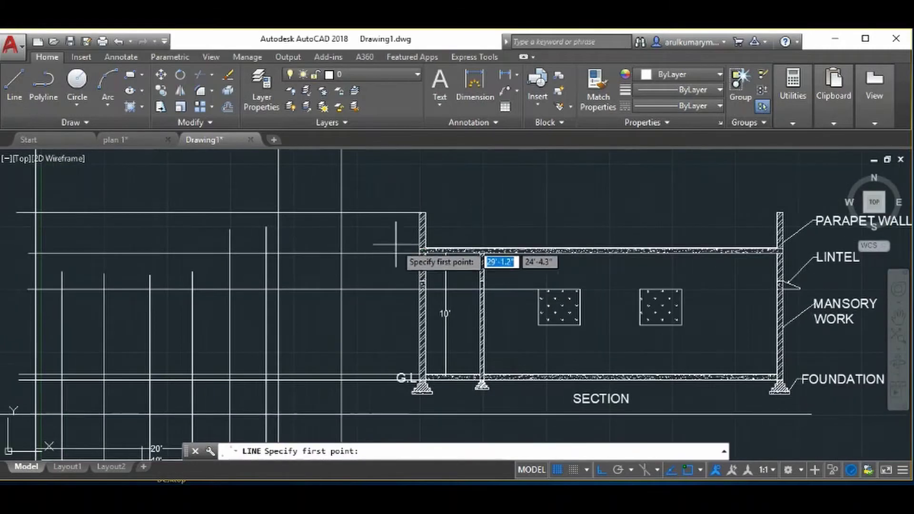
{"action": "scroll", "coordinate": [396, 245], "scroll_direction": "up", "scroll_amount": 3}
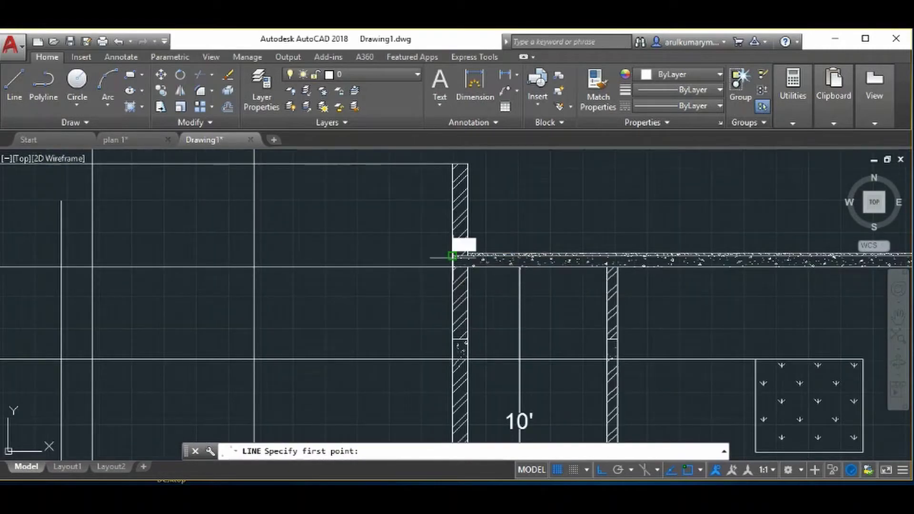
{"action": "left_click", "coordinate": [452, 256]}
{"action": "scroll", "coordinate": [286, 257], "scroll_direction": "down", "scroll_amount": 3}
{"action": "middle_click_drag", "start_coordinate": [102, 255], "coordinate": [122, 270]}
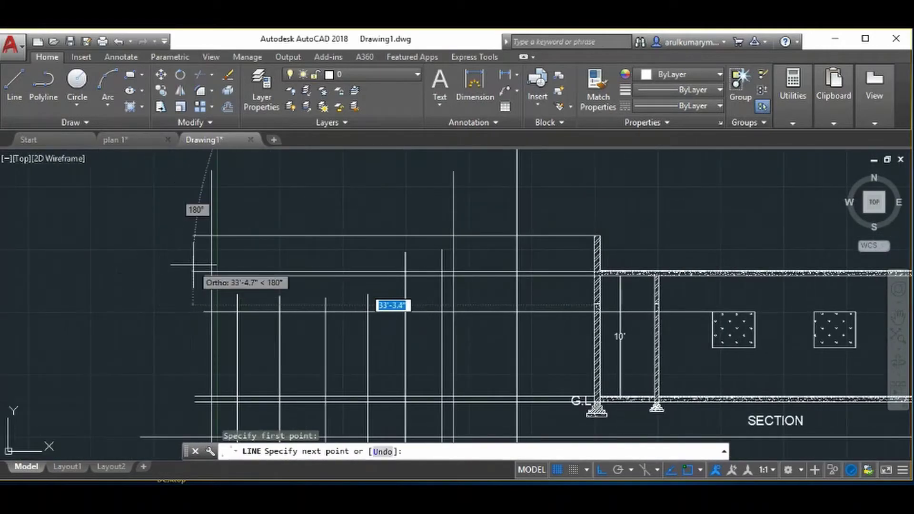
{"action": "left_click", "coordinate": [195, 266]}
{"action": "key", "text": "Escape"}
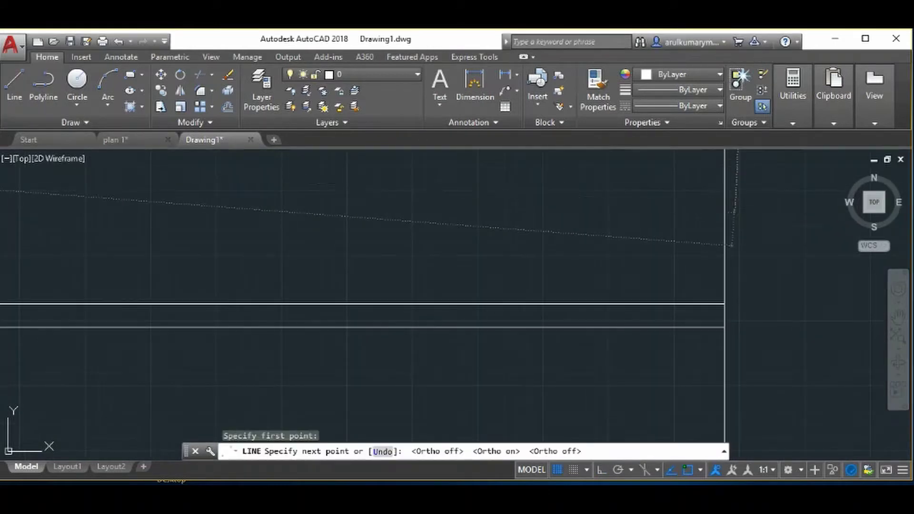
{"action": "key", "text": "Escape"}
{"action": "scroll", "coordinate": [729, 214], "scroll_direction": "down", "scroll_amount": 3}
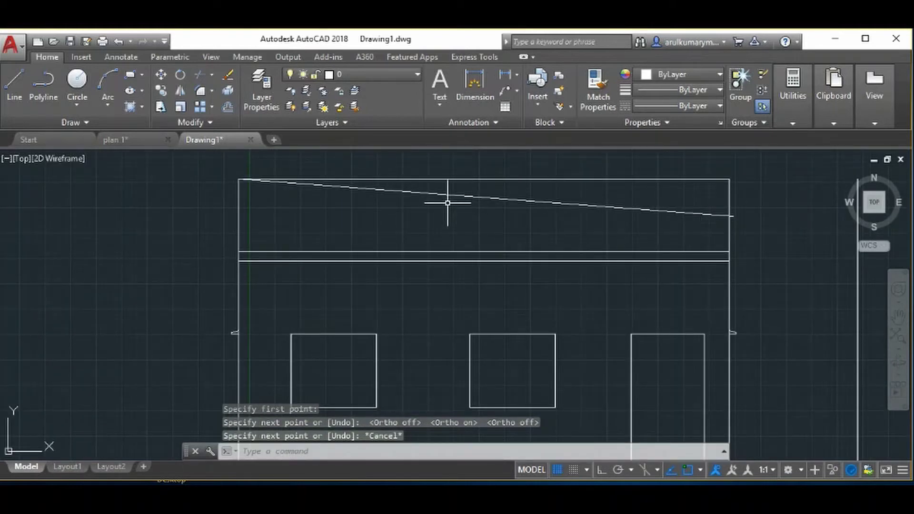
Step: Draw the first narrow vertical slit rectangle in the elevation's parapet band
{"action": "left_click", "coordinate": [772, 164]}
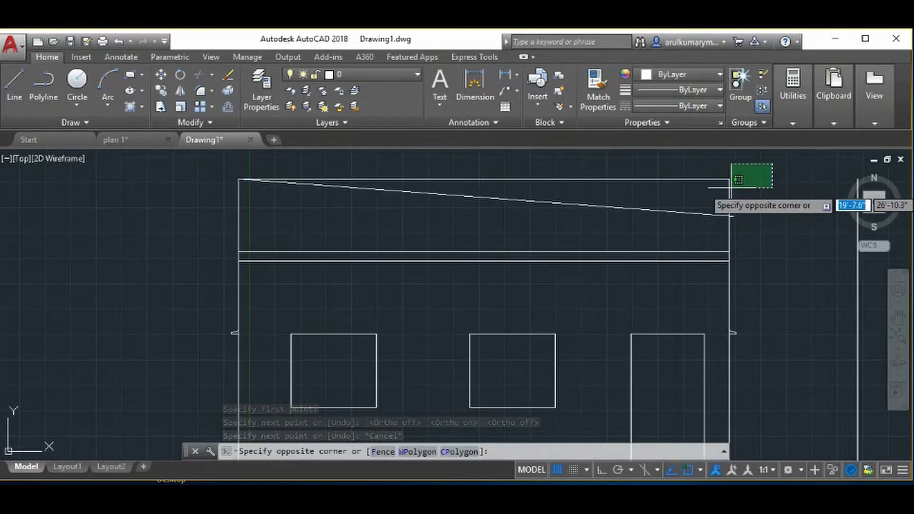
{"action": "key", "text": "Escape"}
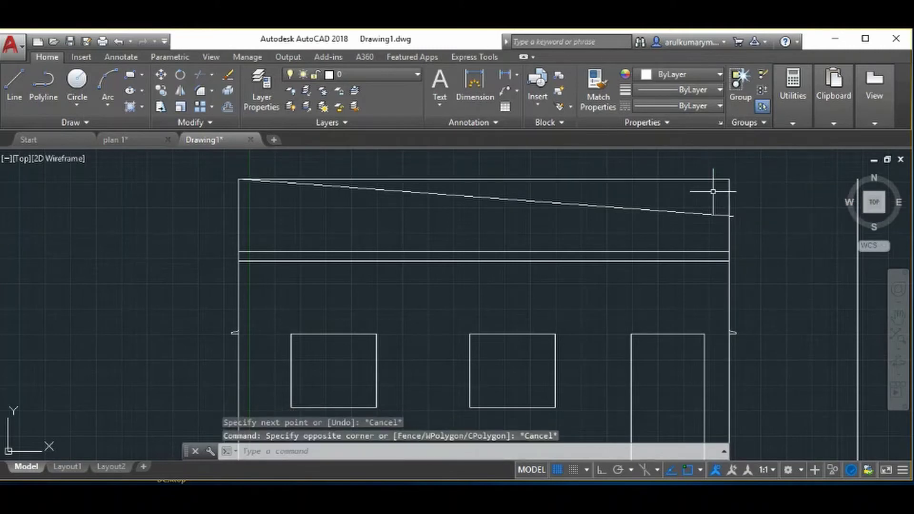
{"action": "scroll", "coordinate": [673, 217], "scroll_direction": "down", "scroll_amount": 2}
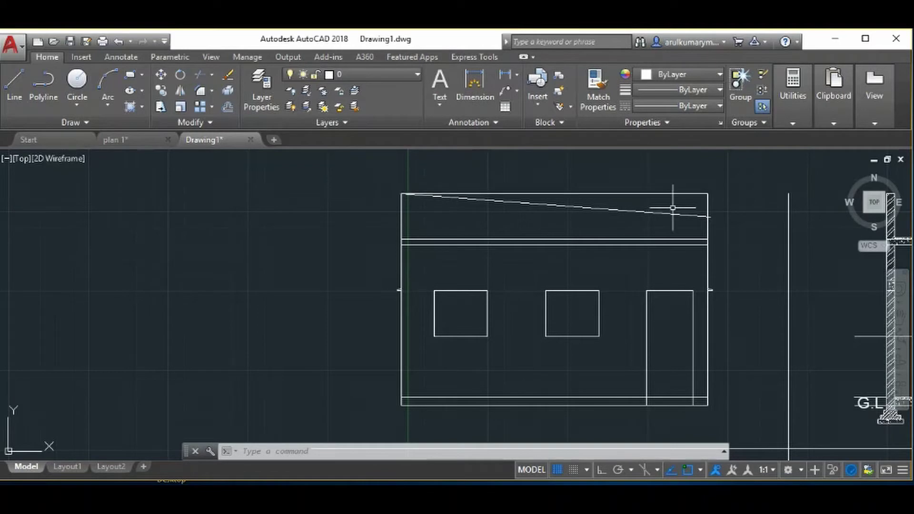
{"action": "scroll", "coordinate": [481, 229], "scroll_direction": "down", "scroll_amount": 1}
{"action": "scroll", "coordinate": [454, 215], "scroll_direction": "up", "scroll_amount": 1}
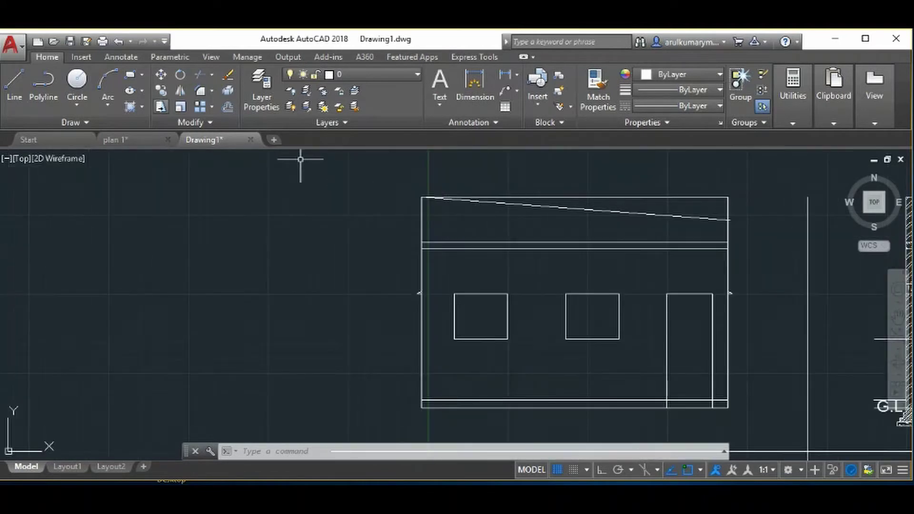
{"action": "left_click", "coordinate": [130, 75]}
{"action": "scroll", "coordinate": [442, 215], "scroll_direction": "up", "scroll_amount": 4}
{"action": "left_click", "coordinate": [453, 209]}
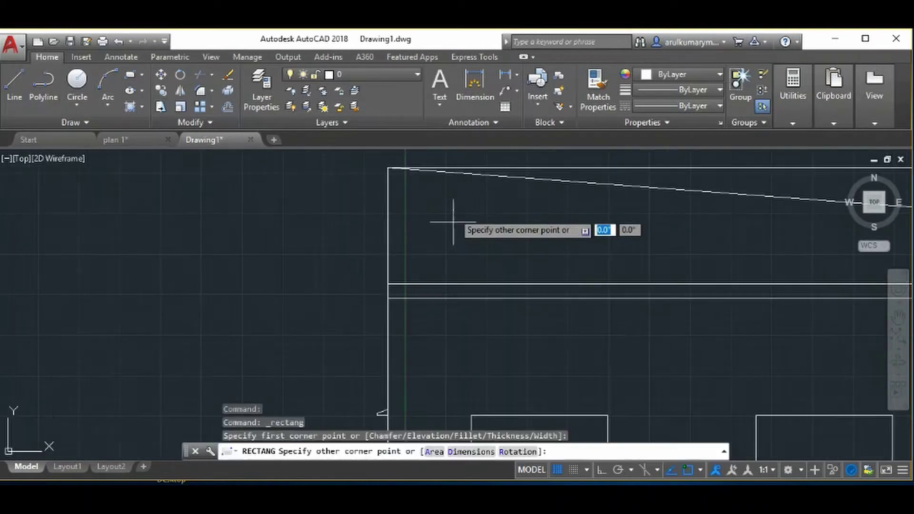
{"action": "left_click", "coordinate": [466, 271]}
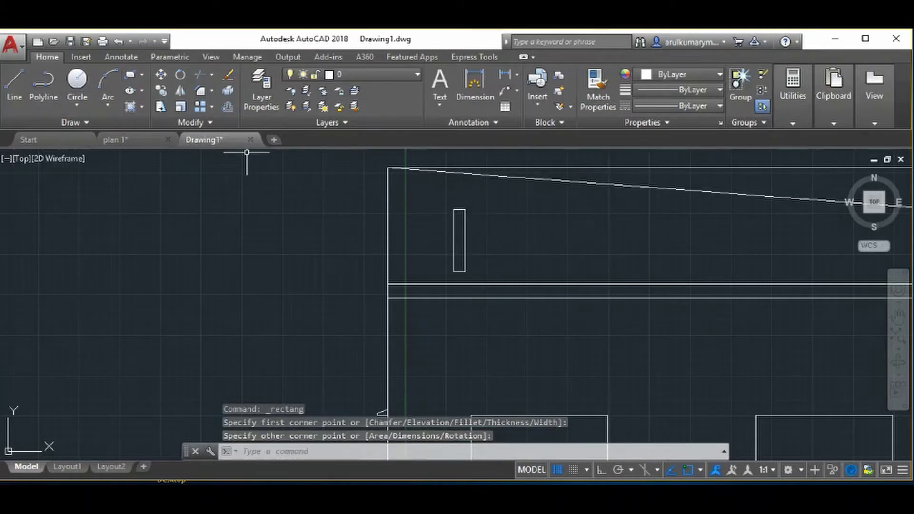
Step: Add a second parapet slit rectangle and start a third beside it
{"action": "left_click", "coordinate": [141, 74]}
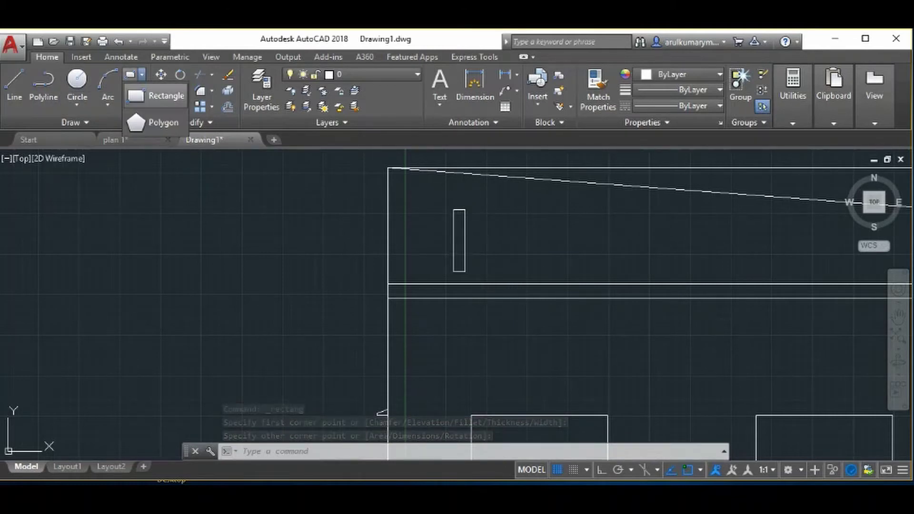
{"action": "left_click", "coordinate": [152, 94]}
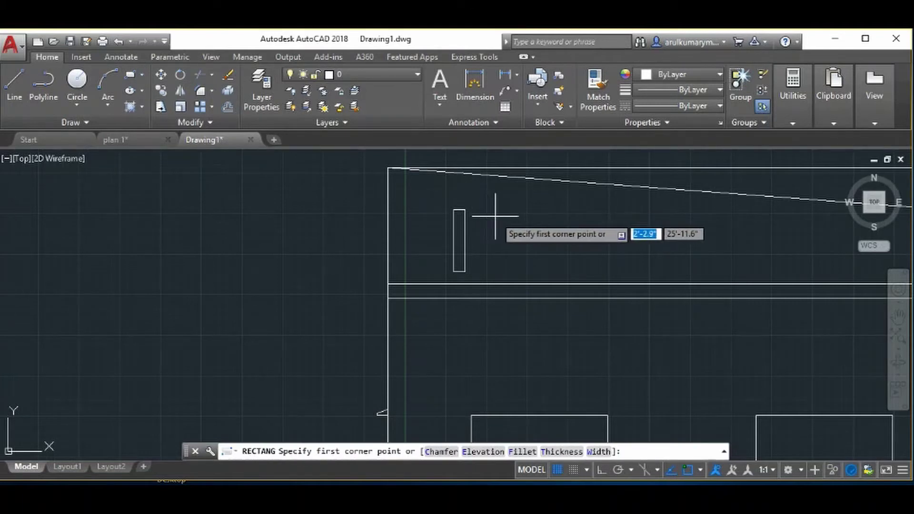
{"action": "left_click", "coordinate": [504, 218]}
{"action": "left_click", "coordinate": [515, 271]}
{"action": "key", "text": "Return"}
{"action": "left_click", "coordinate": [561, 227]}
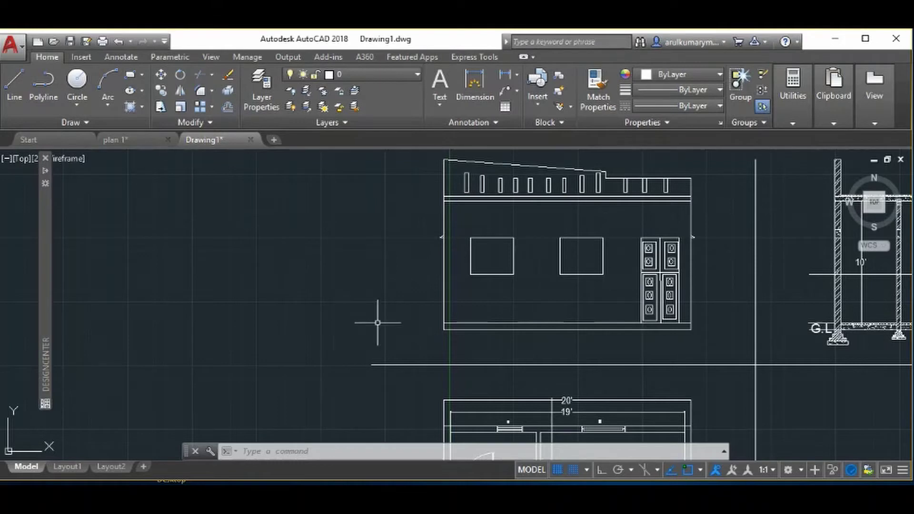
Step: Fill the left and right front-elevation windows with the GRASS hatch pattern via H
{"action": "type", "text": "h"}
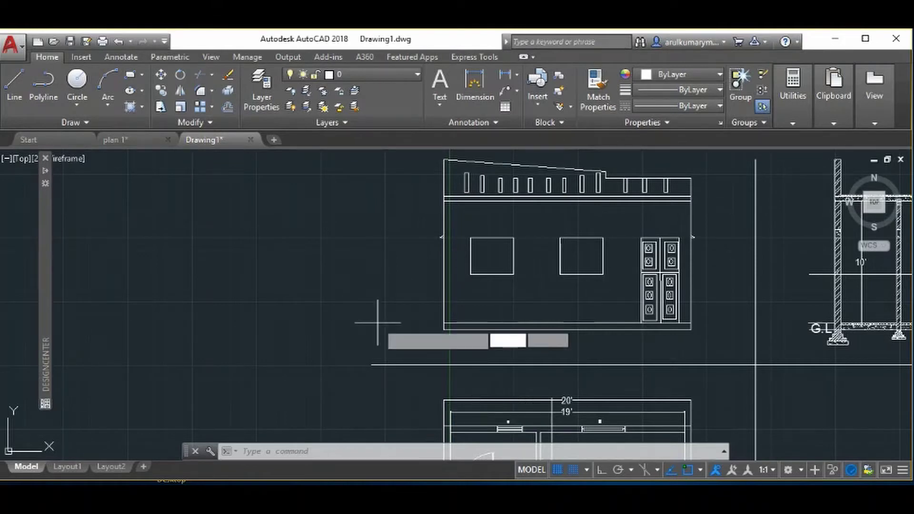
{"action": "key", "text": "Return"}
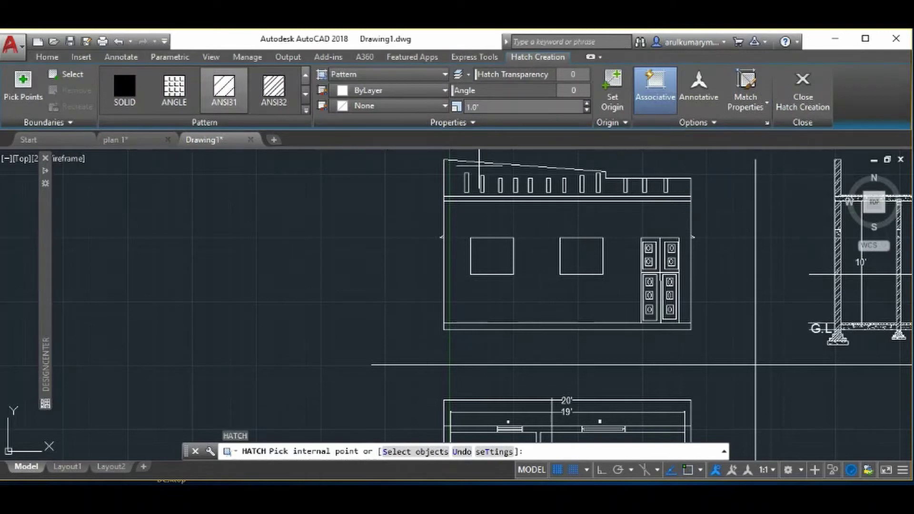
{"action": "scroll", "coordinate": [200, 90], "scroll_direction": "down", "scroll_amount": 5}
{"action": "scroll", "coordinate": [200, 90], "scroll_direction": "down", "scroll_amount": 1}
{"action": "scroll", "coordinate": [200, 91], "scroll_direction": "down", "scroll_amount": 1}
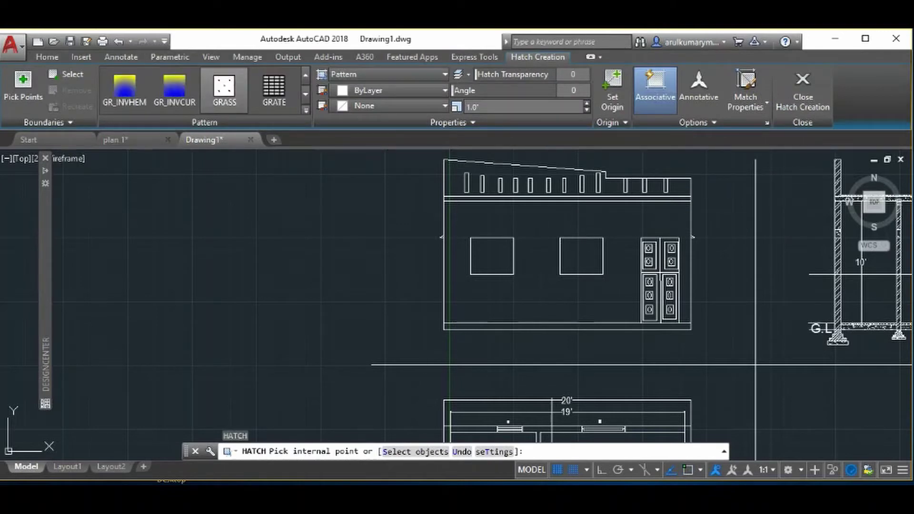
{"action": "left_click", "coordinate": [491, 258]}
{"action": "left_click", "coordinate": [582, 255]}
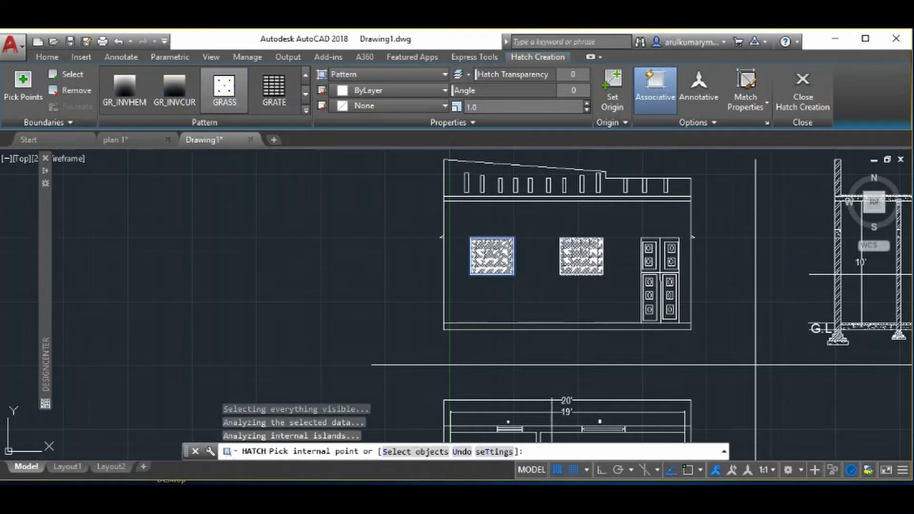
{"action": "key", "text": "Return"}
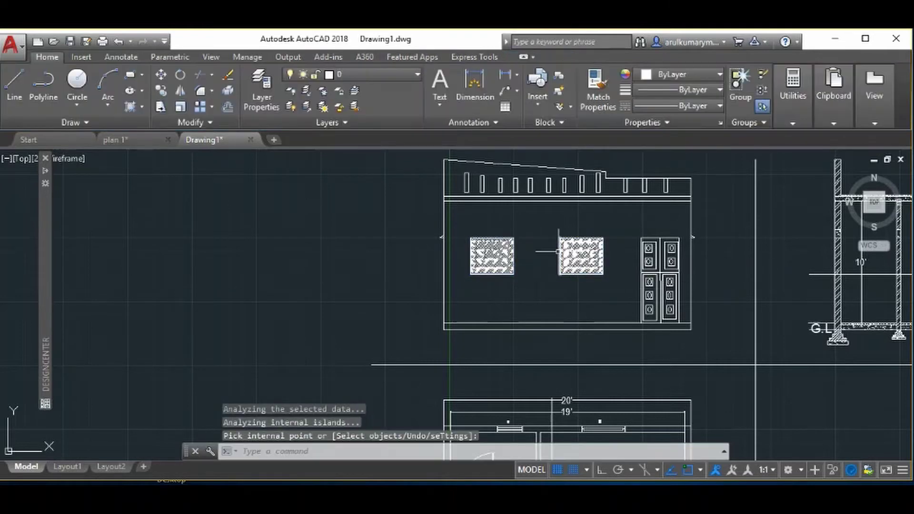
{"action": "scroll", "coordinate": [559, 254], "scroll_direction": "up", "scroll_amount": 2}
{"action": "key", "text": "Return"}
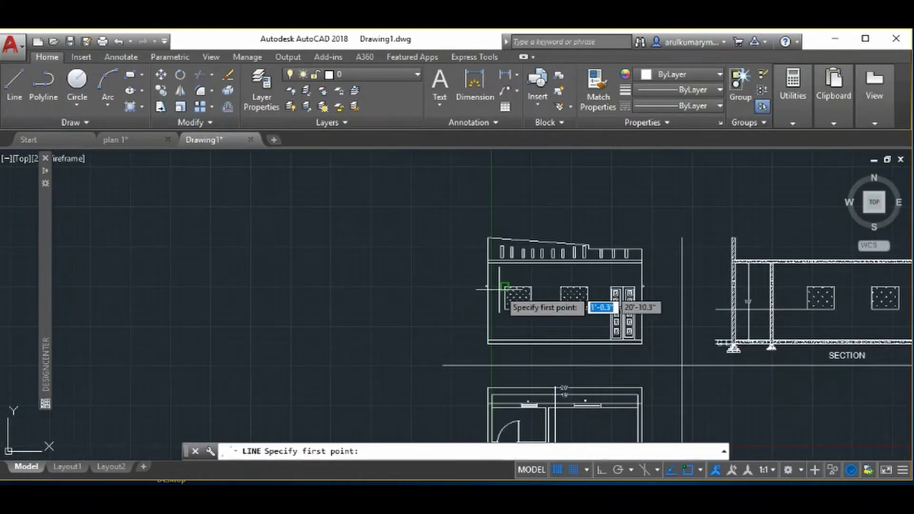
Step: With Ortho on, draw the sunshade outline's top edge, right side and bottom under the right window
{"action": "scroll", "coordinate": [499, 316], "scroll_direction": "up", "scroll_amount": 2}
{"action": "scroll", "coordinate": [502, 316], "scroll_direction": "up", "scroll_amount": 3}
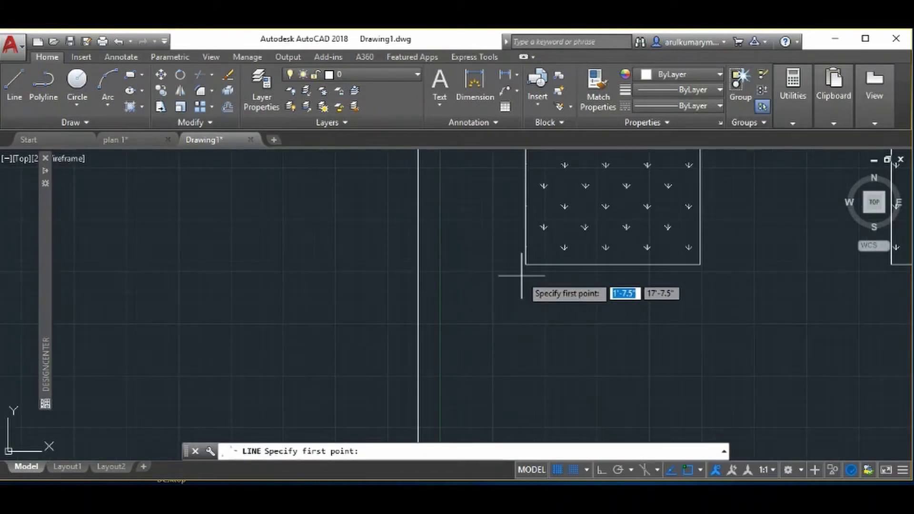
{"action": "scroll", "coordinate": [500, 285], "scroll_direction": "down", "scroll_amount": 3}
{"action": "middle_click_drag", "start_coordinate": [500, 285], "coordinate": [500, 362]}
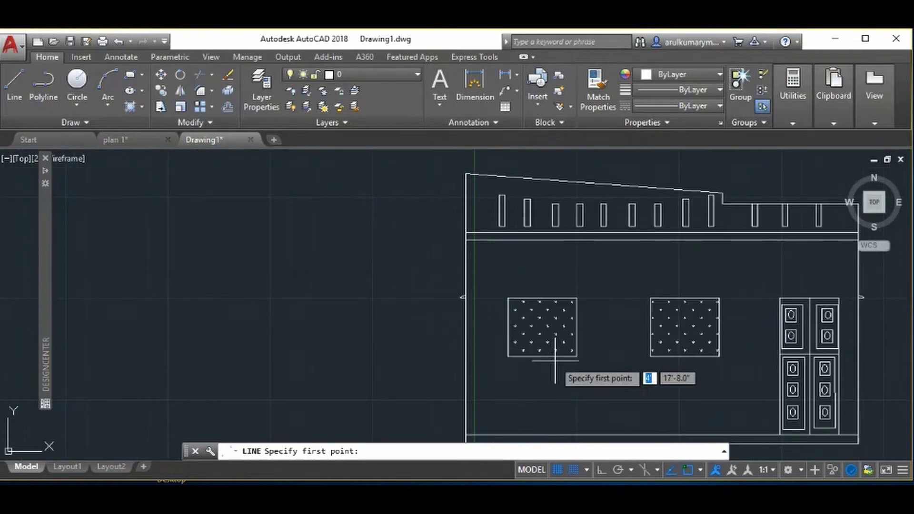
{"action": "left_click", "coordinate": [502, 290]}
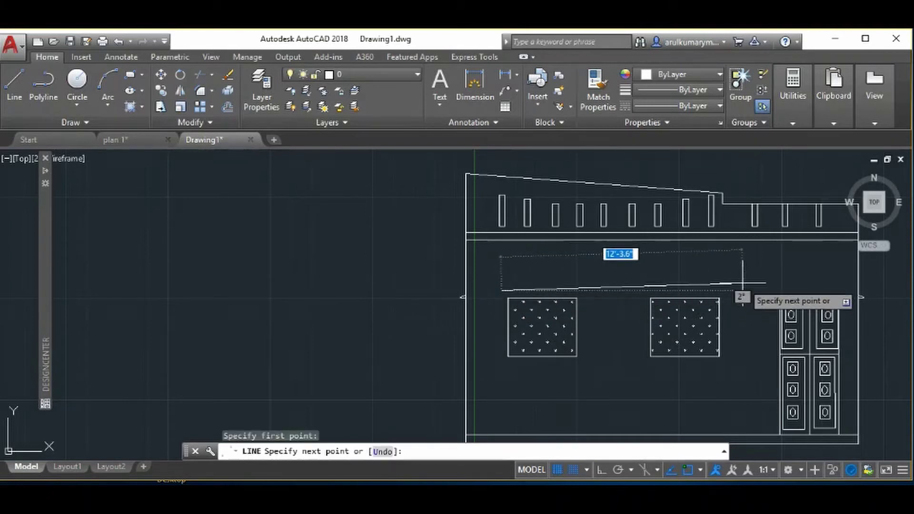
{"action": "key", "text": "F8"}
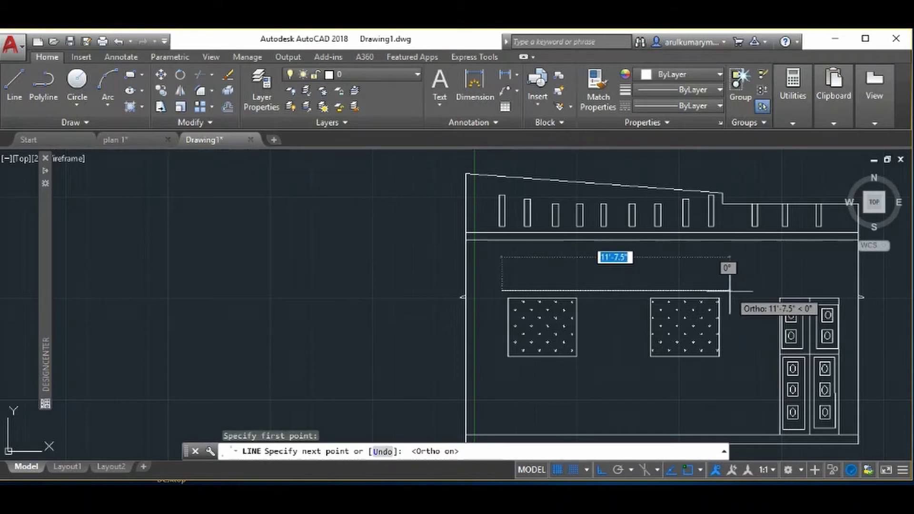
{"action": "left_click", "coordinate": [729, 291]}
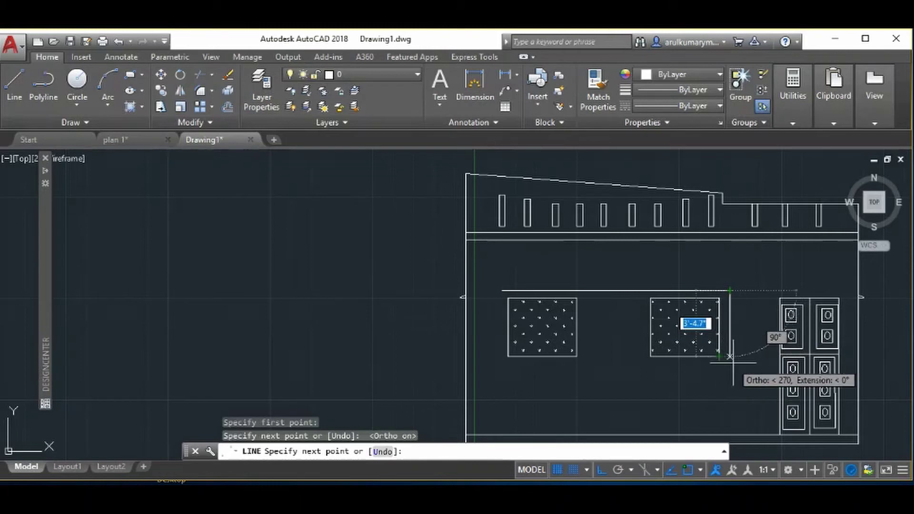
{"action": "scroll", "coordinate": [732, 363], "scroll_direction": "up", "scroll_amount": 2}
{"action": "left_click", "coordinate": [727, 368]}
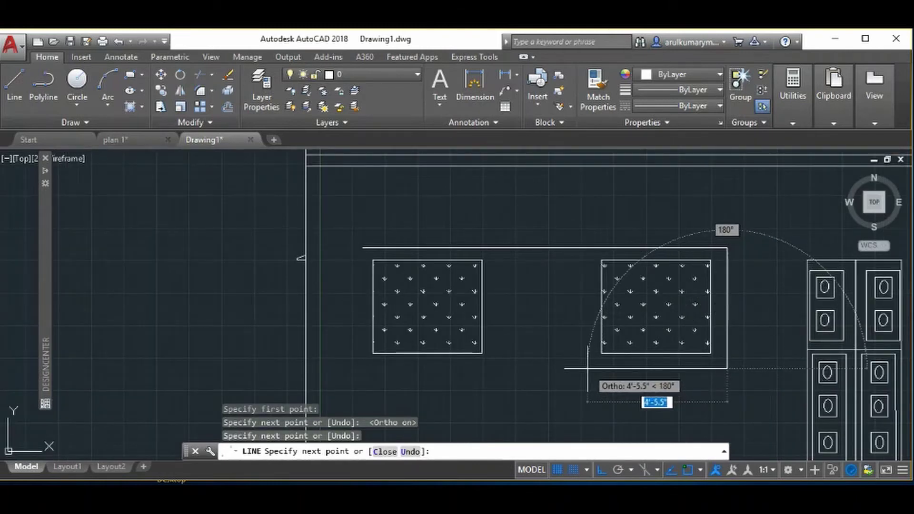
{"action": "left_click", "coordinate": [588, 370]}
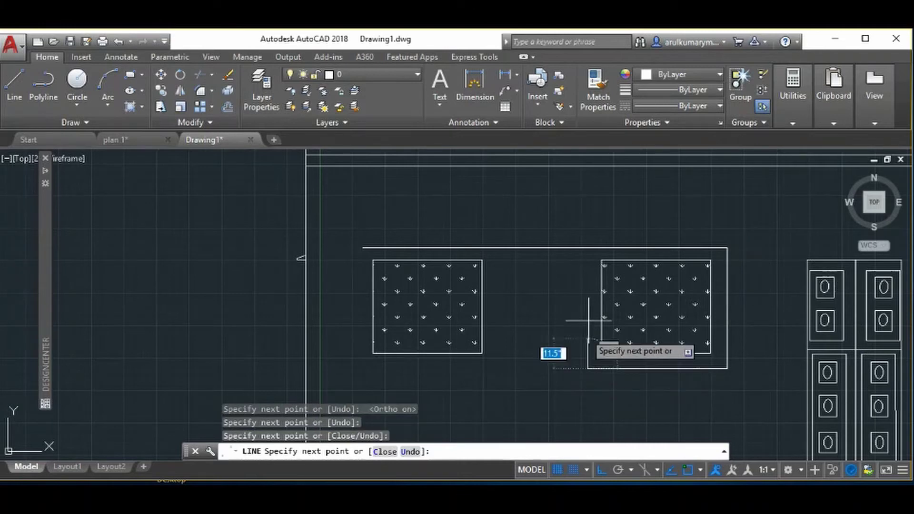
Step: Continue the outline through the notch between the windows, around the left window, and close it
{"action": "left_click", "coordinate": [588, 271]}
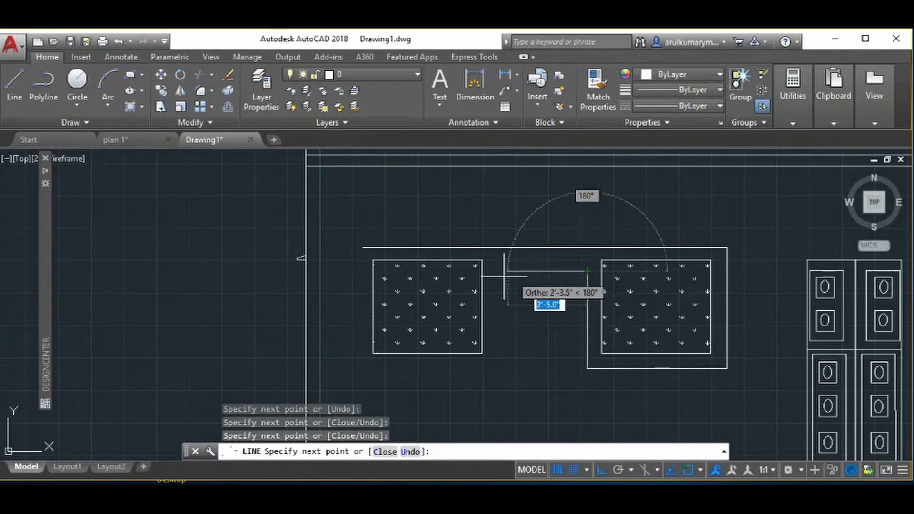
{"action": "scroll", "coordinate": [488, 271], "scroll_direction": "up", "scroll_amount": 3}
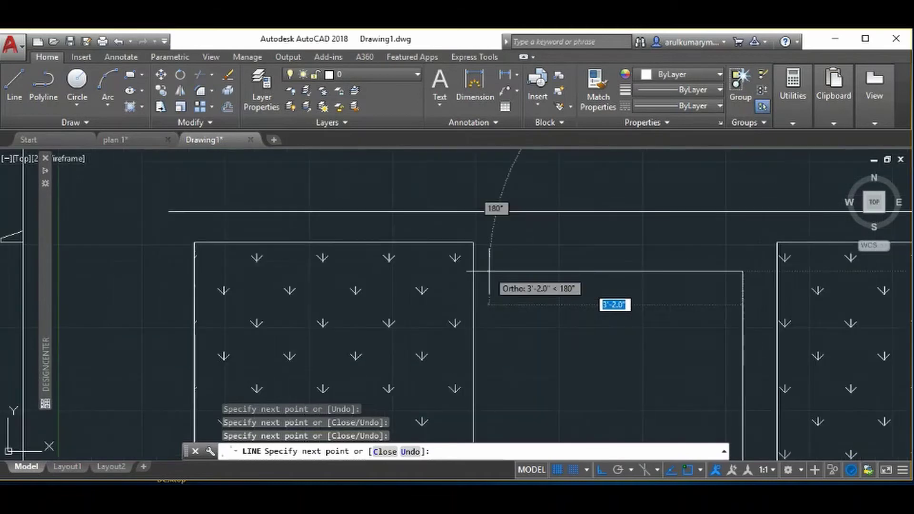
{"action": "scroll", "coordinate": [500, 255], "scroll_direction": "down", "scroll_amount": 3}
{"action": "left_click", "coordinate": [519, 210]}
{"action": "left_click", "coordinate": [519, 308]}
{"action": "left_click", "coordinate": [388, 307]}
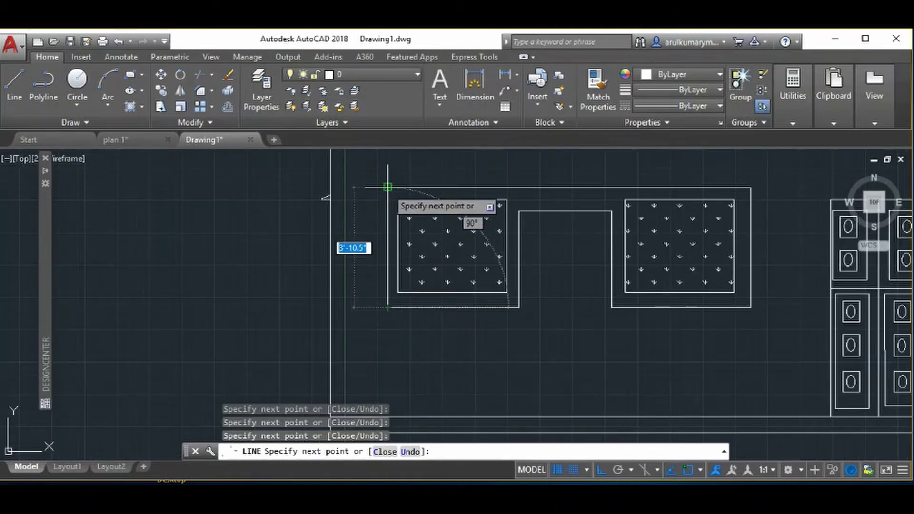
{"action": "left_click", "coordinate": [388, 188]}
{"action": "key", "text": "Escape"}
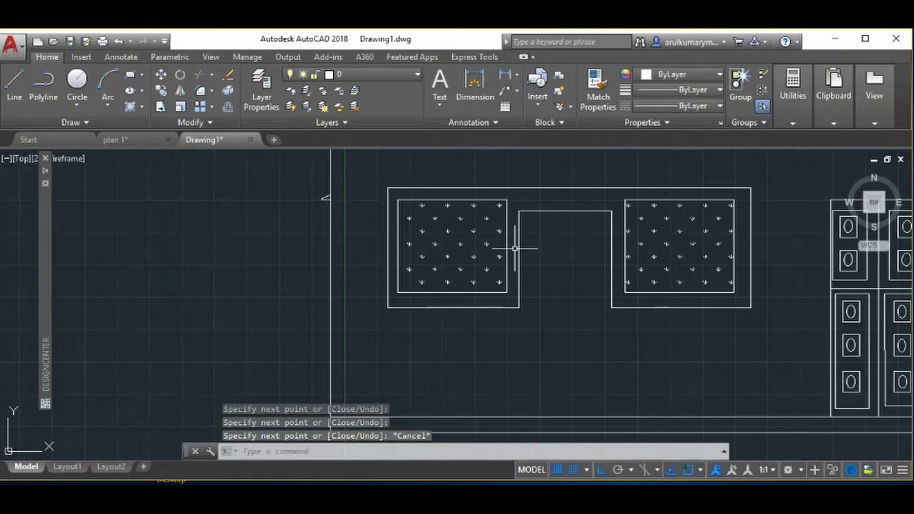
{"action": "scroll", "coordinate": [586, 301], "scroll_direction": "down", "scroll_amount": 4}
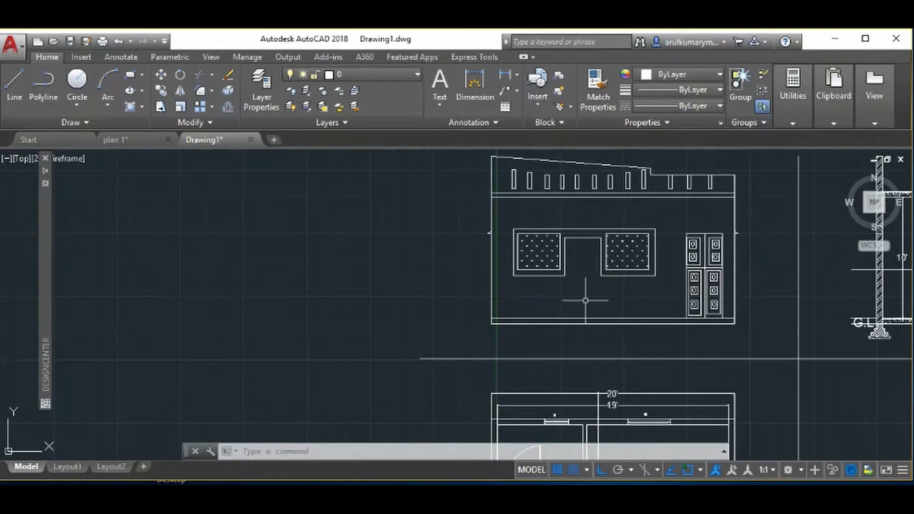
{"action": "scroll", "coordinate": [550, 218], "scroll_direction": "up", "scroll_amount": 2}
{"action": "scroll", "coordinate": [553, 255], "scroll_direction": "up", "scroll_amount": 2}
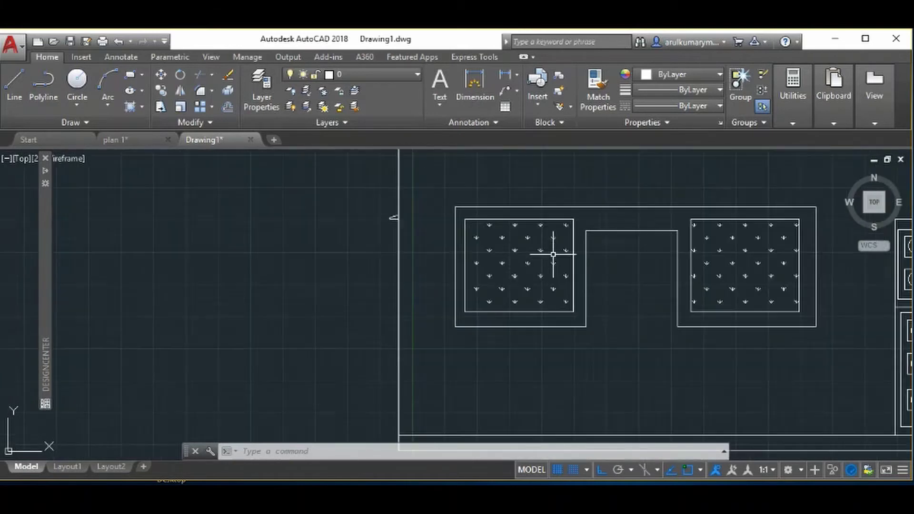
{"action": "scroll", "coordinate": [594, 256], "scroll_direction": "down", "scroll_amount": 2}
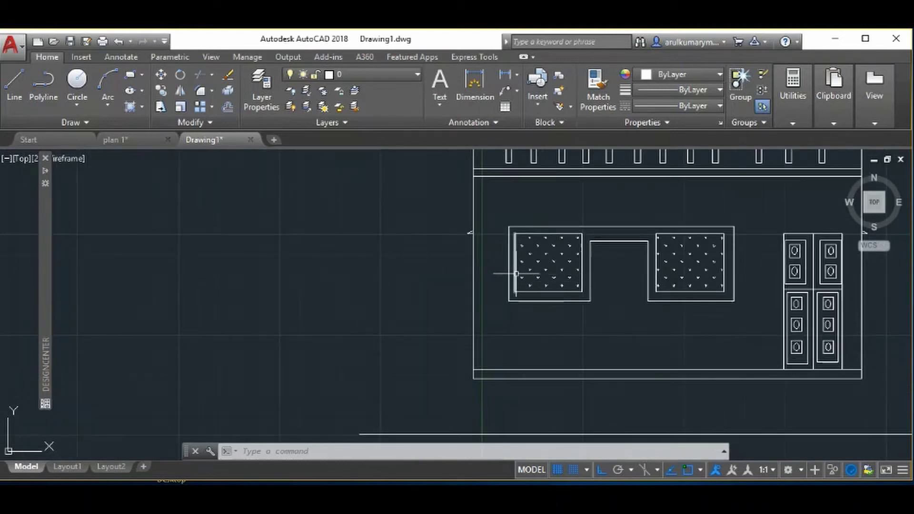
Step: Add a 1'-5.6714" linear dimension for the parapet height
{"action": "scroll", "coordinate": [560, 219], "scroll_direction": "down", "scroll_amount": 3}
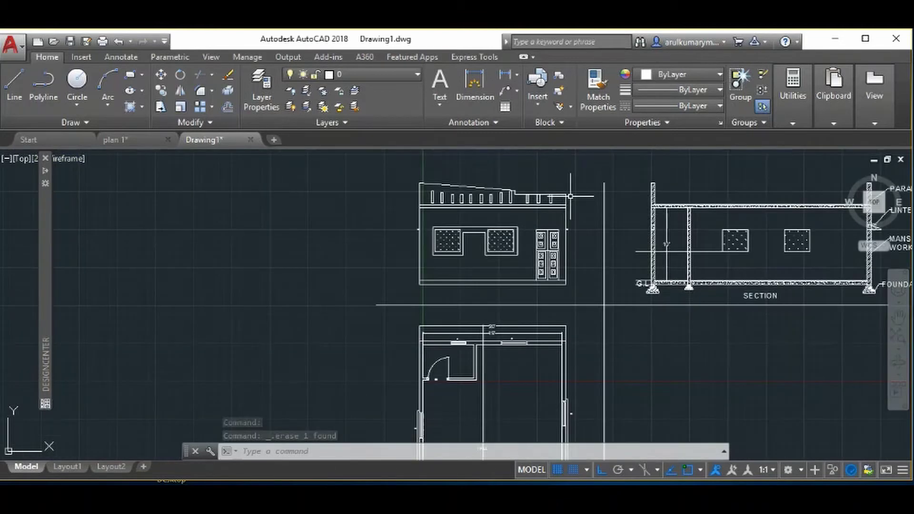
{"action": "scroll", "coordinate": [561, 194], "scroll_direction": "up", "scroll_amount": 3}
{"action": "scroll", "coordinate": [560, 194], "scroll_direction": "up", "scroll_amount": 2}
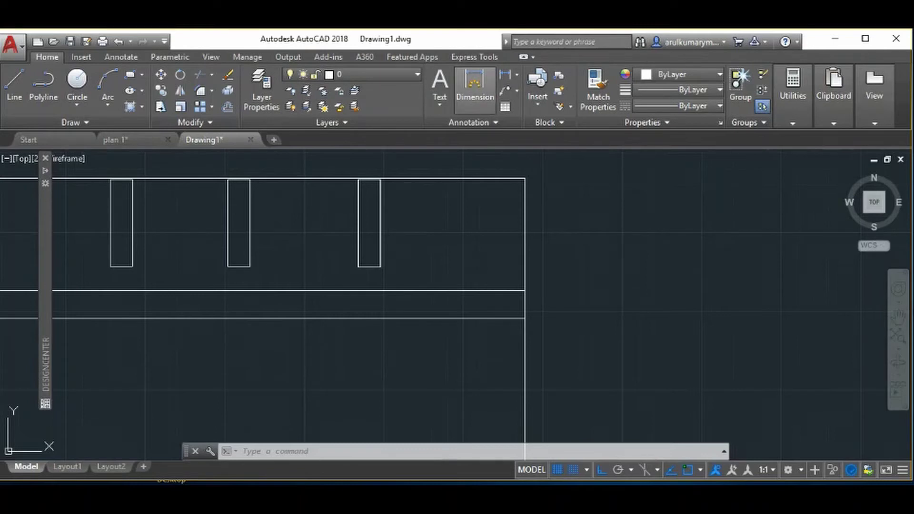
{"action": "left_click", "coordinate": [475, 88]}
{"action": "key", "text": "Return"}
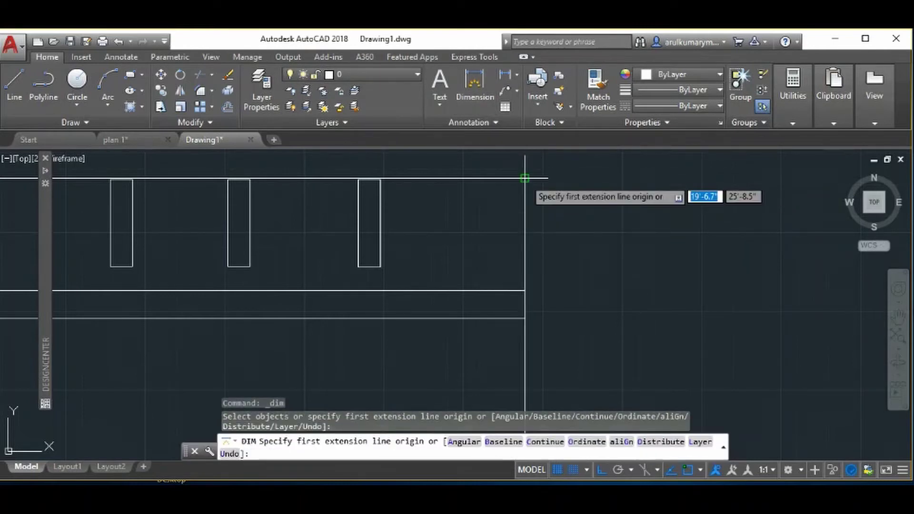
{"action": "left_click", "coordinate": [525, 179]}
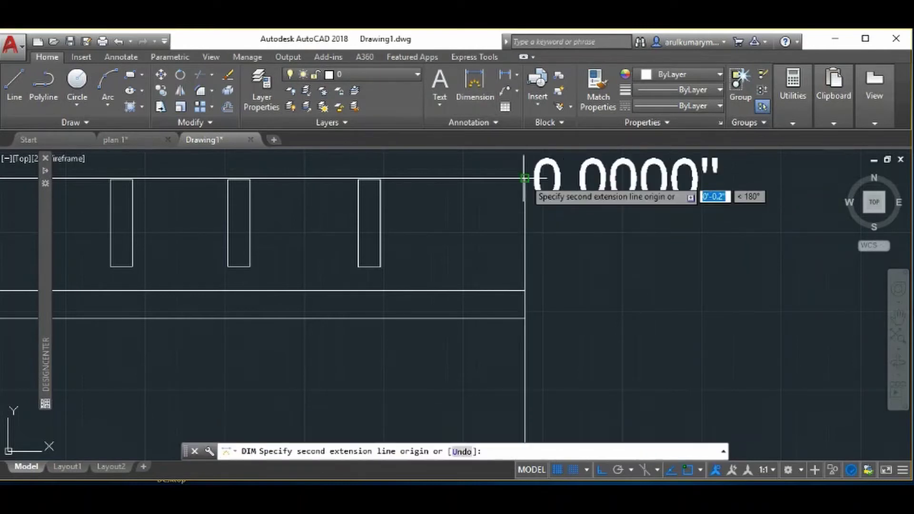
{"action": "left_click", "coordinate": [524, 291]}
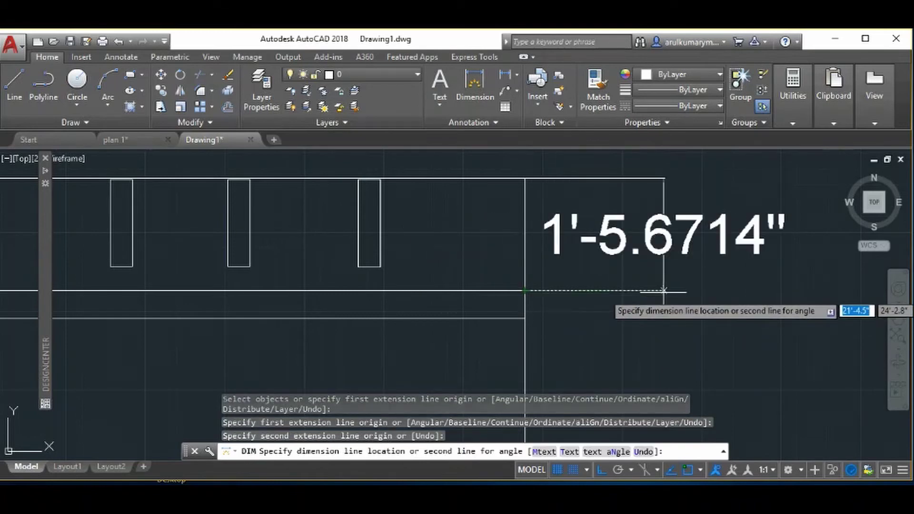
{"action": "left_click", "coordinate": [665, 288]}
Step: Dimension the left parapet height as 3'
{"action": "scroll", "coordinate": [288, 197], "scroll_direction": "down", "scroll_amount": 3}
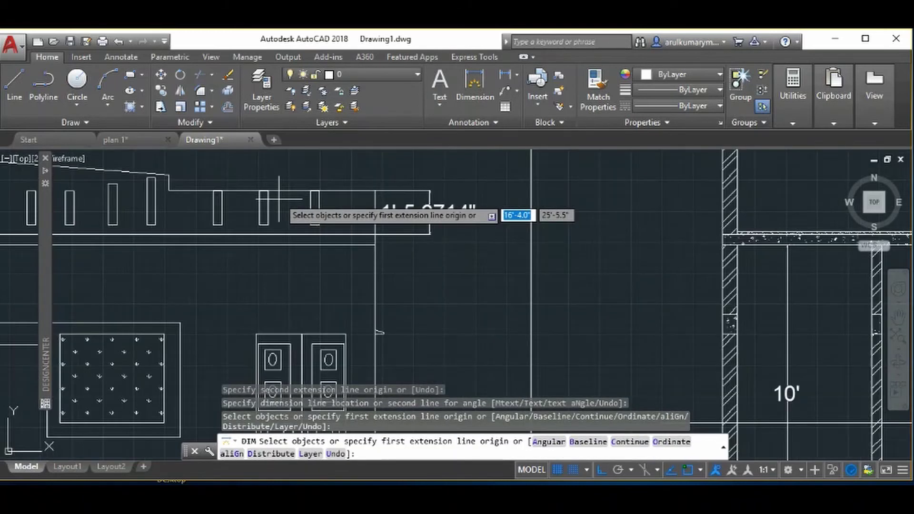
{"action": "scroll", "coordinate": [166, 191], "scroll_direction": "up", "scroll_amount": 3}
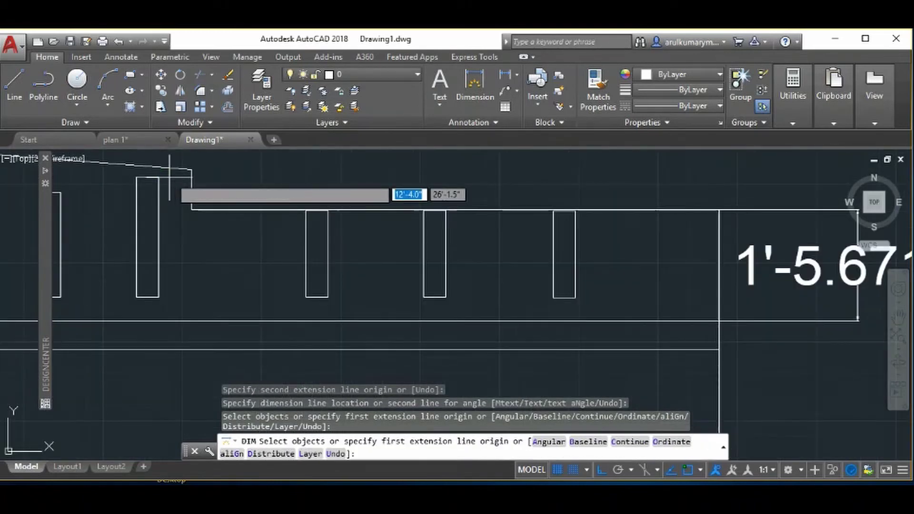
{"action": "key", "text": "Return"}
{"action": "left_click", "coordinate": [190, 204]}
{"action": "scroll", "coordinate": [191, 238], "scroll_direction": "down", "scroll_amount": 3}
{"action": "left_click", "coordinate": [190, 310]}
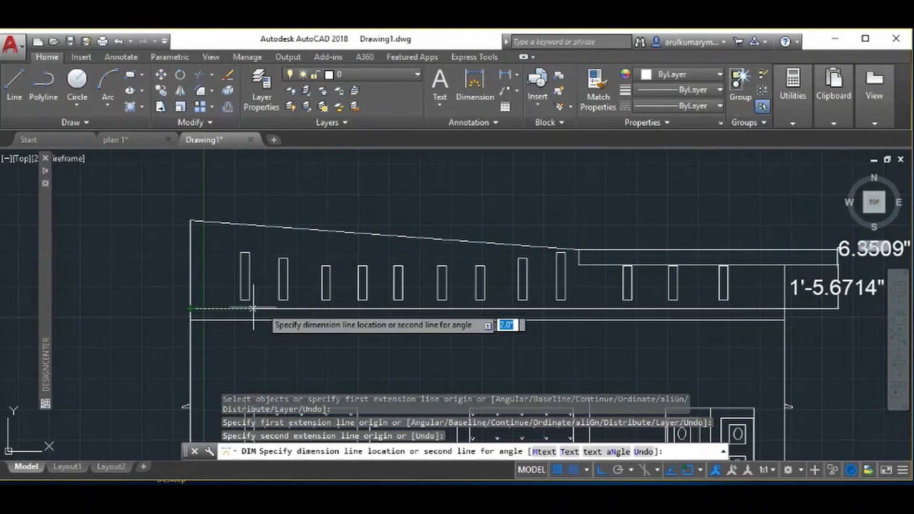
{"action": "scroll", "coordinate": [371, 304], "scroll_direction": "down", "scroll_amount": 3}
{"action": "scroll", "coordinate": [343, 300], "scroll_direction": "down", "scroll_amount": 3}
{"action": "scroll", "coordinate": [292, 290], "scroll_direction": "up", "scroll_amount": 3}
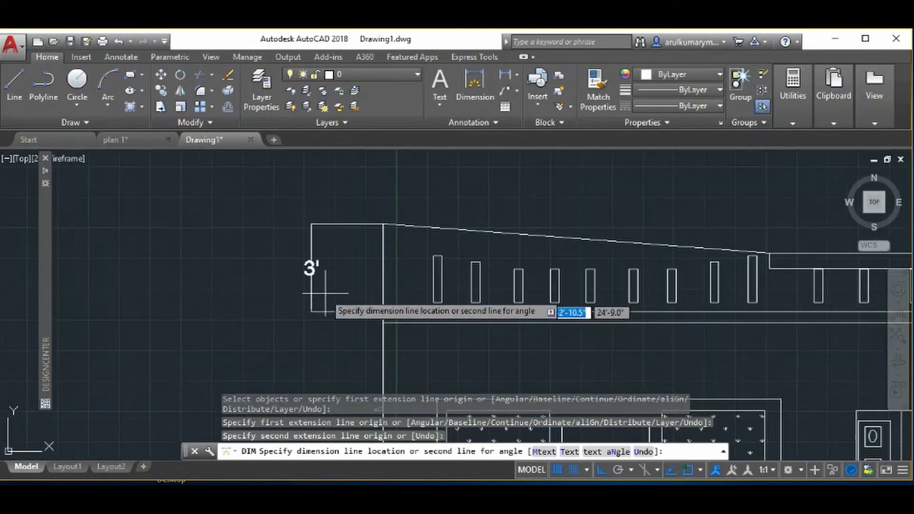
{"action": "left_click", "coordinate": [366, 309]}
Step: Cancel a stray text annotation and an accidental line, and pan the elevation back into view
{"action": "scroll", "coordinate": [369, 333], "scroll_direction": "down", "scroll_amount": 2}
{"action": "type", "text": "t"}
{"action": "key", "text": "Return"}
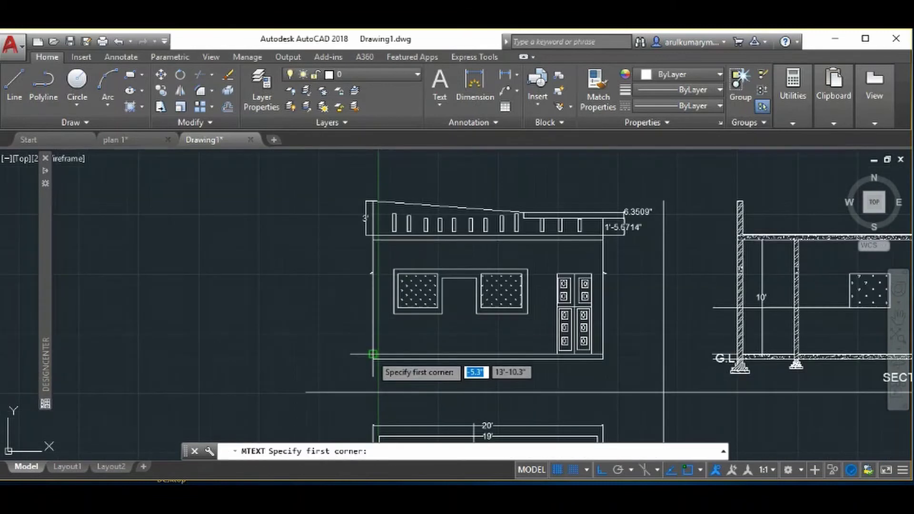
{"action": "key", "text": "Escape"}
{"action": "middle_click_drag", "start_coordinate": [369, 358], "coordinate": [280, 319]}
{"action": "left_click", "coordinate": [15, 86]}
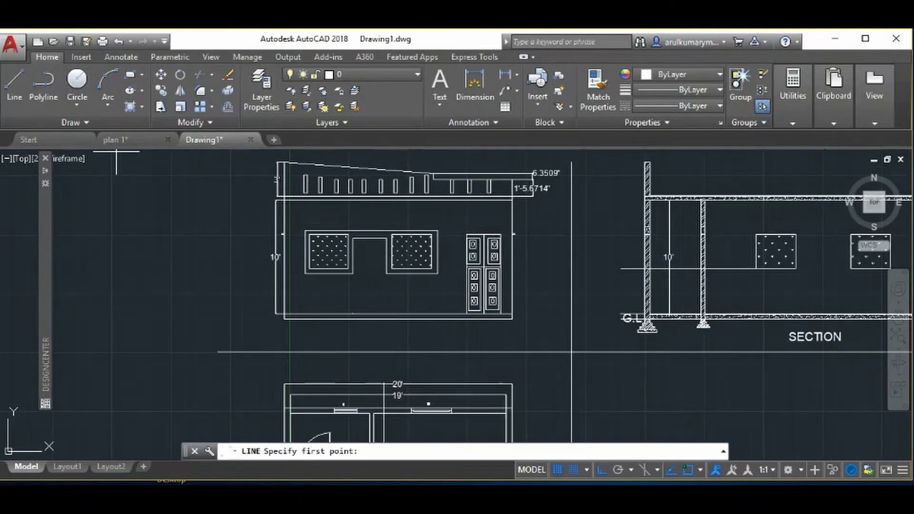
{"action": "key", "text": "Escape"}
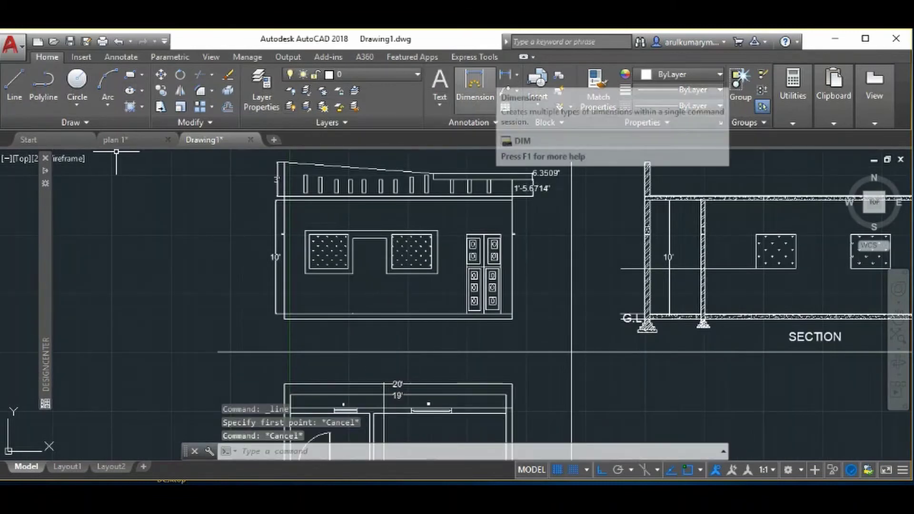
Step: Abandon a dimension on the sunshade frame's right edge and open the multileader options
{"action": "left_click", "coordinate": [474, 85]}
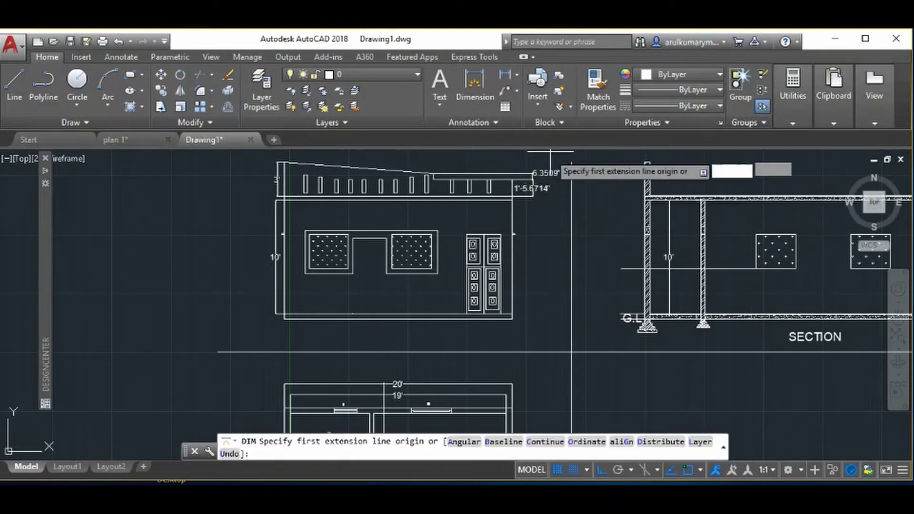
{"action": "scroll", "coordinate": [444, 225], "scroll_direction": "up", "scroll_amount": 4}
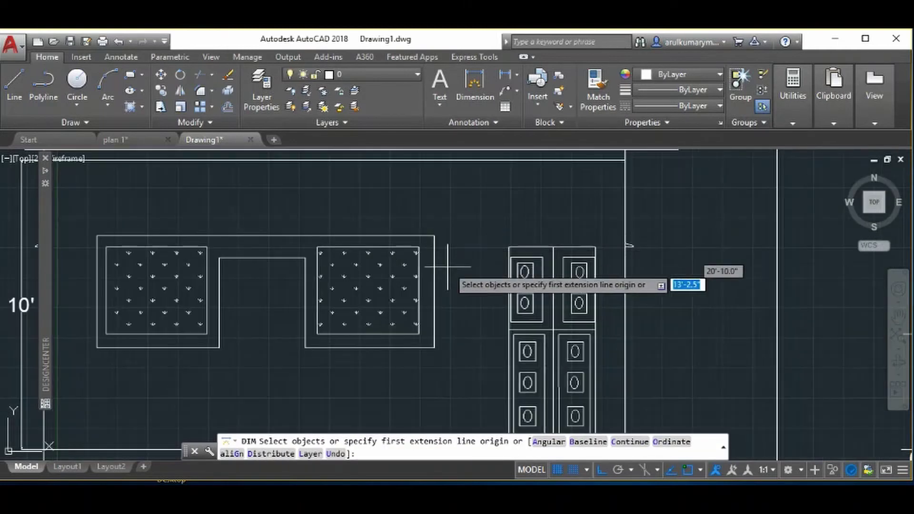
{"action": "left_click", "coordinate": [434, 237]}
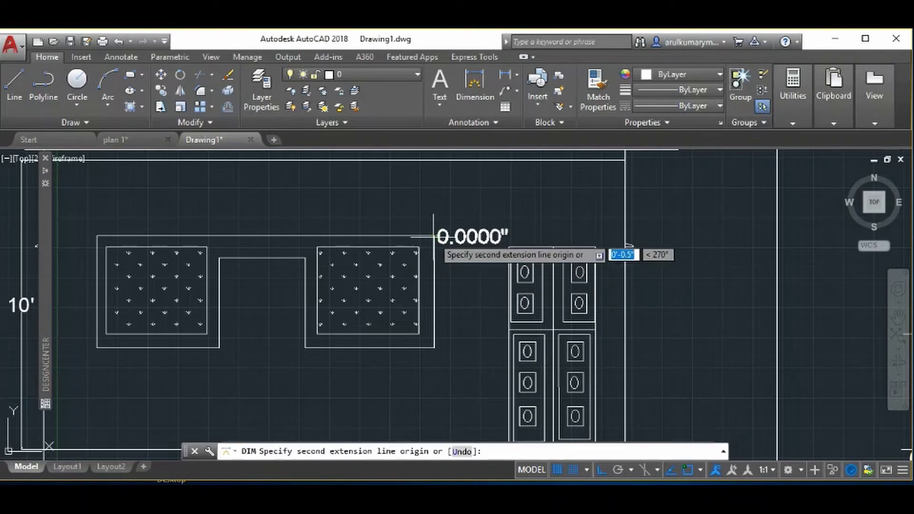
{"action": "left_click", "coordinate": [434, 348]}
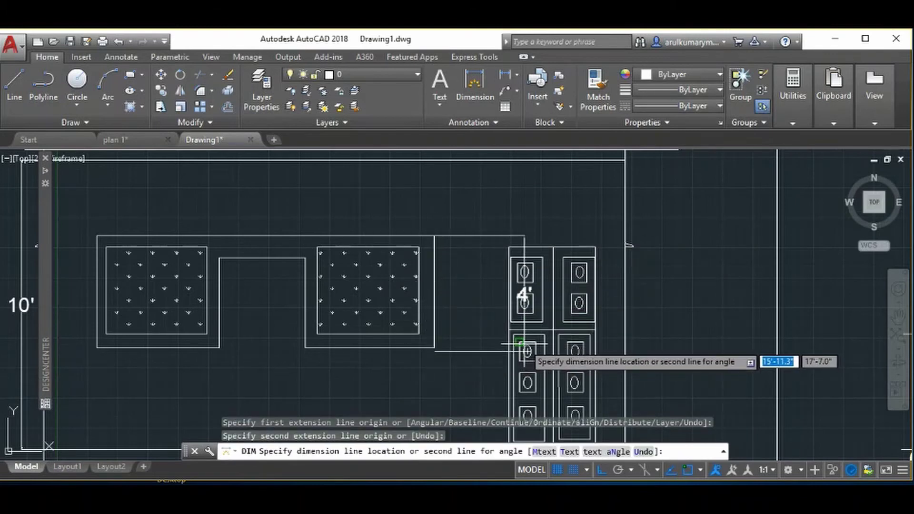
{"action": "key", "text": "Escape"}
{"action": "key", "text": "Escape"}
{"action": "key", "text": "Escape"}
{"action": "scroll", "coordinate": [524, 296], "scroll_direction": "up", "scroll_amount": 2}
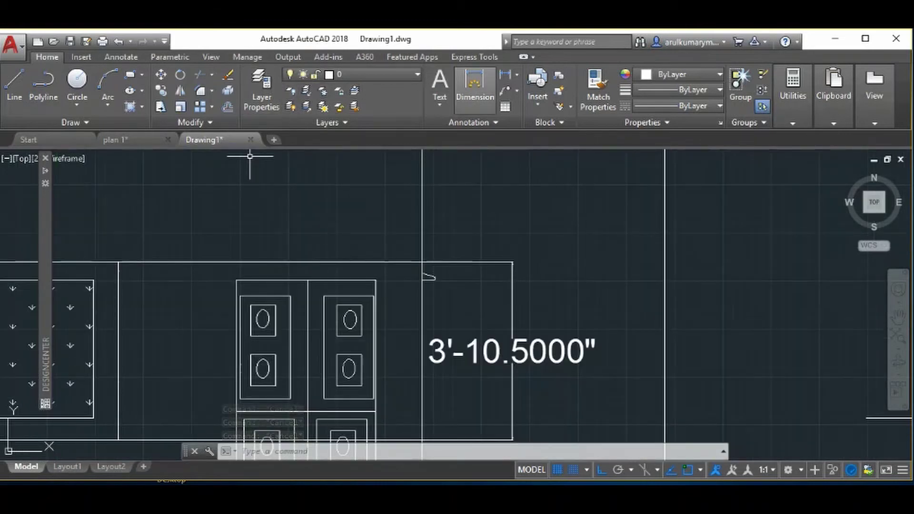
{"action": "left_click", "coordinate": [495, 123]}
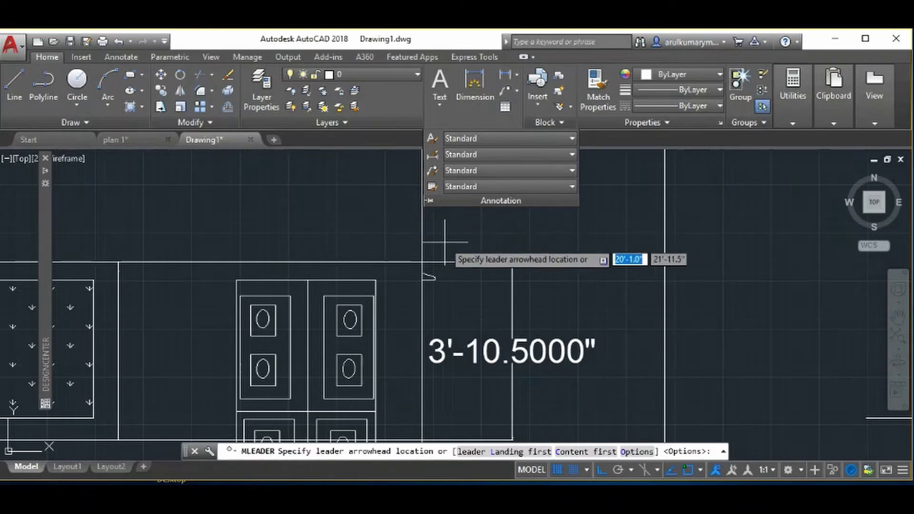
Step: Add a leader labelled SUNSHADE with its arrow pointing at the sunshade
{"action": "left_click", "coordinate": [436, 277]}
{"action": "scroll", "coordinate": [394, 301], "scroll_direction": "up", "scroll_amount": 2}
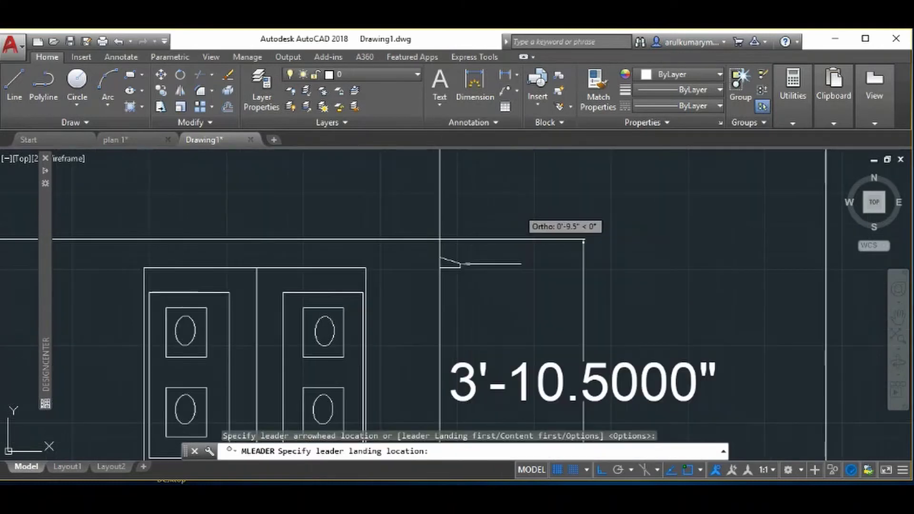
{"action": "left_click", "coordinate": [564, 185]}
{"action": "type", "text": "SUNSHADE"}
{"action": "left_click", "coordinate": [545, 289]}
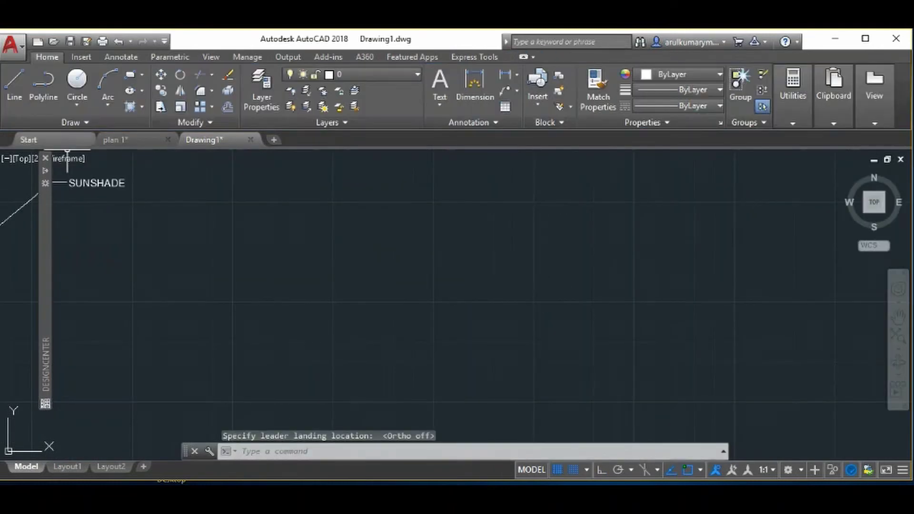
{"action": "scroll", "coordinate": [54, 179], "scroll_direction": "up", "scroll_amount": 2}
{"action": "scroll", "coordinate": [143, 215], "scroll_direction": "down", "scroll_amount": 3}
{"action": "middle_click_drag", "start_coordinate": [130, 234], "coordinate": [256, 284]}
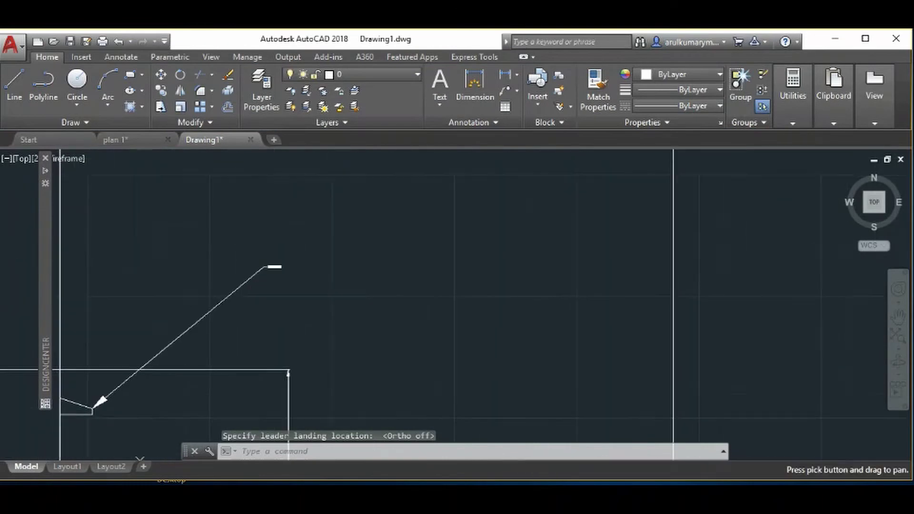
Step: Place a new leader's arrow on the parapet wall and set its text height to 8'-11.8"
{"action": "key", "text": "Return"}
{"action": "scroll", "coordinate": [292, 240], "scroll_direction": "down", "scroll_amount": 3}
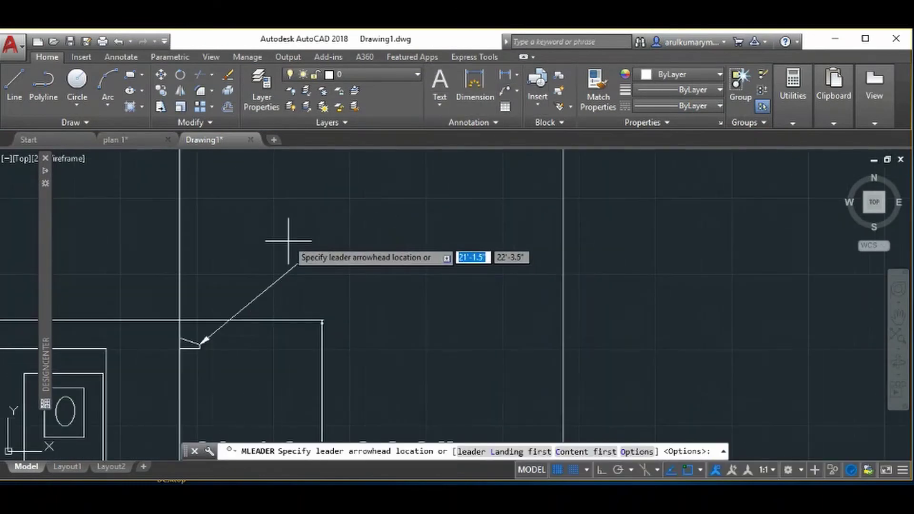
{"action": "scroll", "coordinate": [281, 248], "scroll_direction": "down", "scroll_amount": 5}
{"action": "scroll", "coordinate": [249, 215], "scroll_direction": "up", "scroll_amount": 5}
{"action": "scroll", "coordinate": [267, 238], "scroll_direction": "up", "scroll_amount": 1}
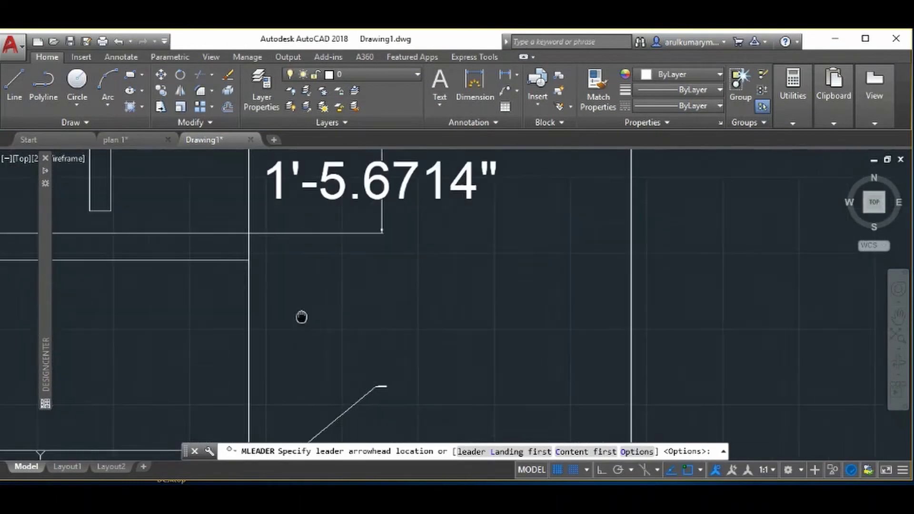
{"action": "middle_click_drag", "start_coordinate": [248, 181], "coordinate": [289, 295]}
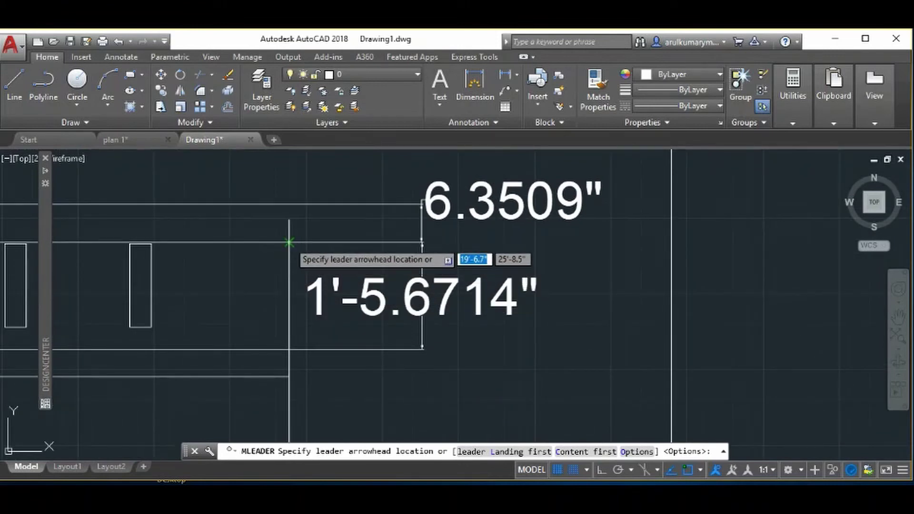
{"action": "left_click", "coordinate": [288, 244]}
{"action": "scroll", "coordinate": [360, 224], "scroll_direction": "down", "scroll_amount": 2}
{"action": "middle_click_drag", "start_coordinate": [361, 224], "coordinate": [364, 231]}
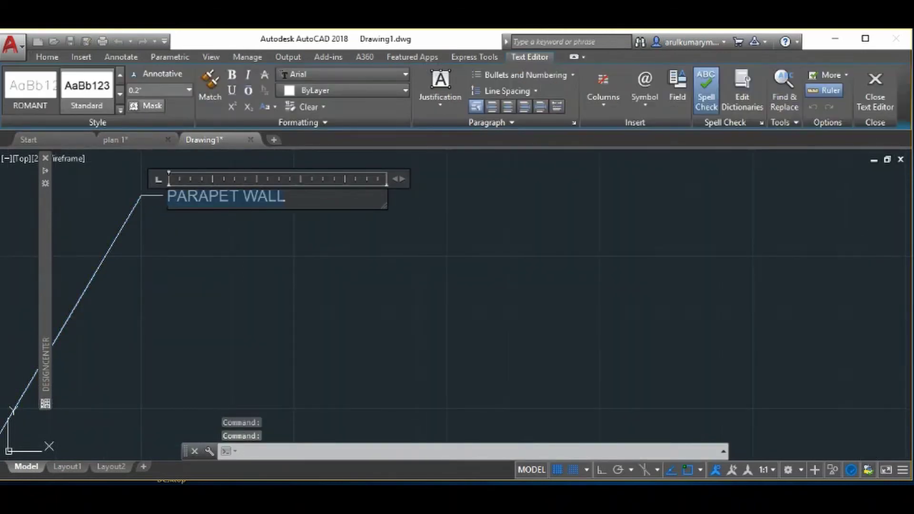
{"action": "left_click", "coordinate": [189, 89]}
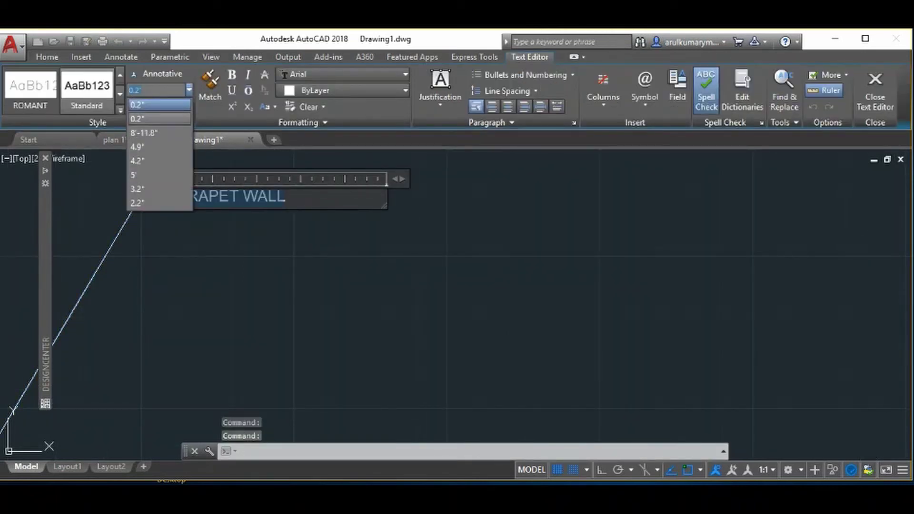
{"action": "left_click", "coordinate": [143, 133]}
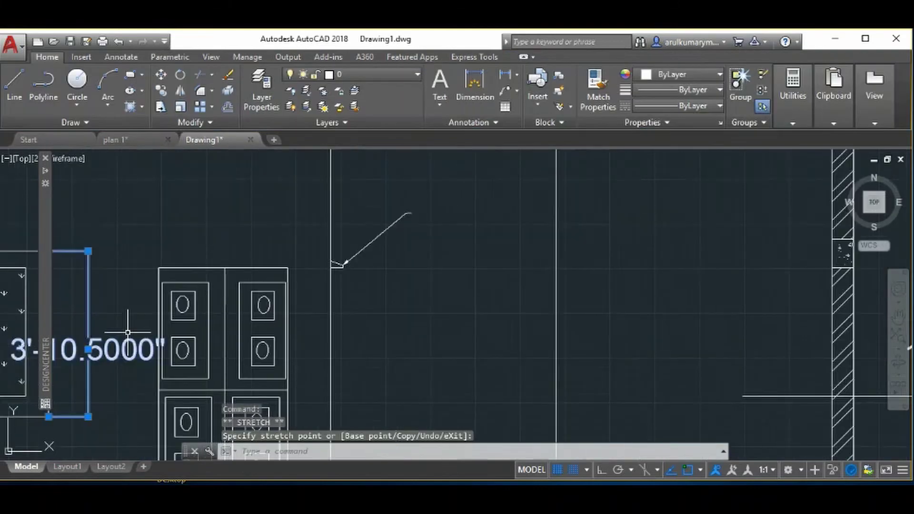
Step: Drag a crossing window over the 3'-10.5000" dimension beside the right window to select it
{"action": "scroll", "coordinate": [110, 327], "scroll_direction": "down", "scroll_amount": 4}
{"action": "scroll", "coordinate": [138, 305], "scroll_direction": "up", "scroll_amount": 1}
{"action": "scroll", "coordinate": [152, 292], "scroll_direction": "up", "scroll_amount": 5}
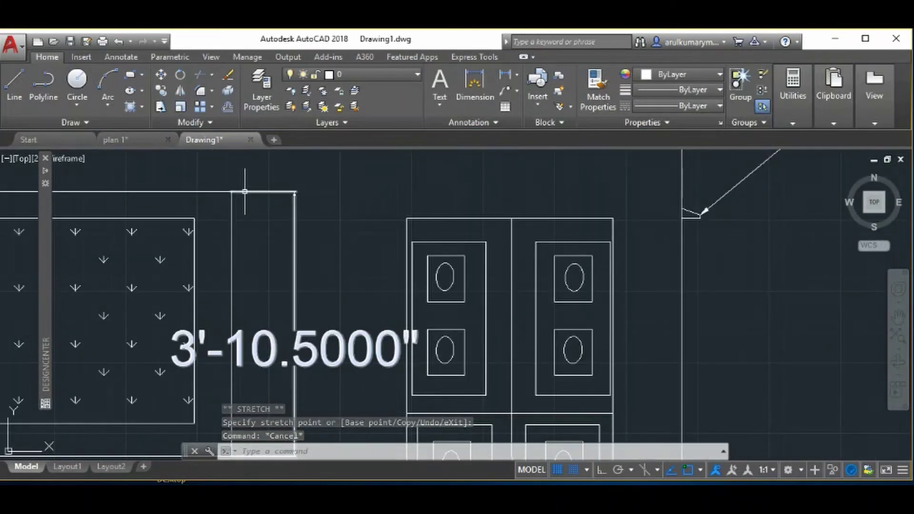
{"action": "left_click_drag", "start_coordinate": [319, 419], "coordinate": [245, 194]}
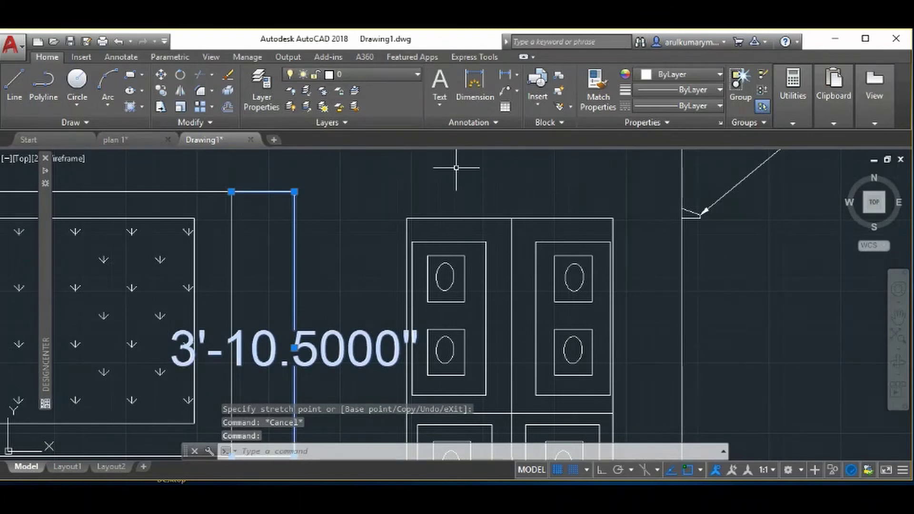
{"action": "scroll", "coordinate": [457, 166], "scroll_direction": "down", "scroll_amount": 4}
{"action": "scroll", "coordinate": [486, 181], "scroll_direction": "down", "scroll_amount": 2}
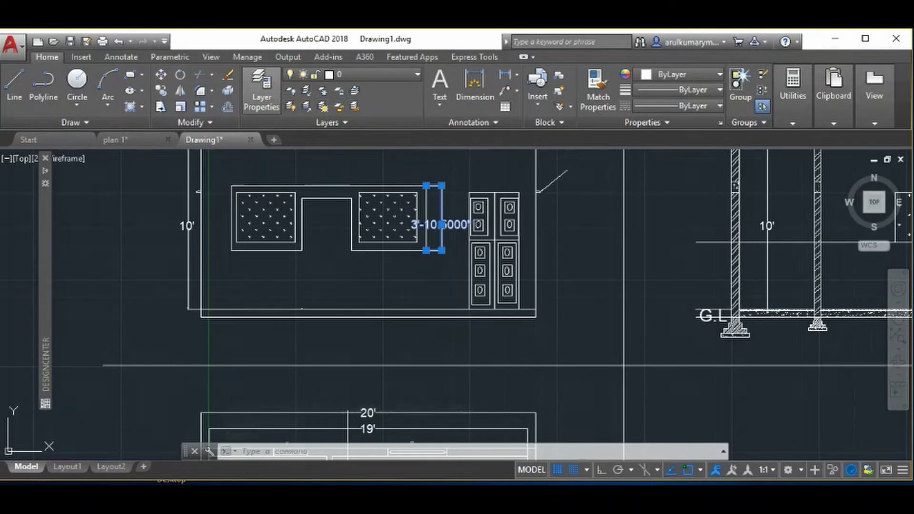
Step: Create a new layer named LINEAR DIMENSION and set its colour to magenta index 220
{"action": "left_click", "coordinate": [262, 93]}
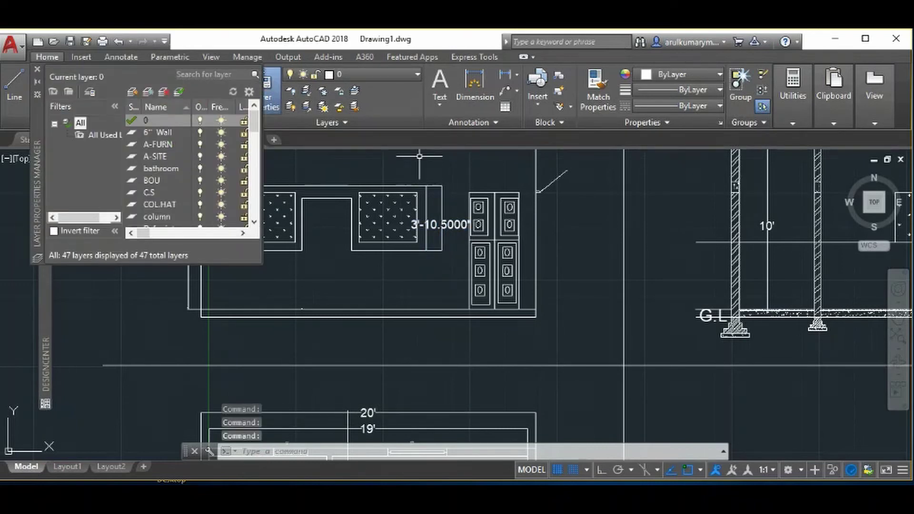
{"action": "scroll", "coordinate": [191, 169], "scroll_direction": "down", "scroll_amount": 3}
{"action": "scroll", "coordinate": [191, 169], "scroll_direction": "down", "scroll_amount": 4}
{"action": "scroll", "coordinate": [190, 169], "scroll_direction": "down", "scroll_amount": 5}
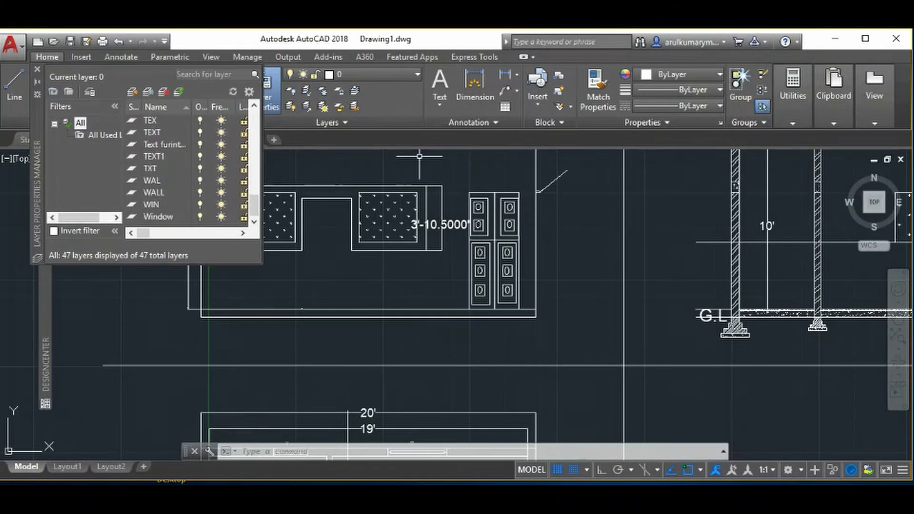
{"action": "left_click", "coordinate": [133, 91]}
{"action": "type", "text": "LINEAR DI..."}
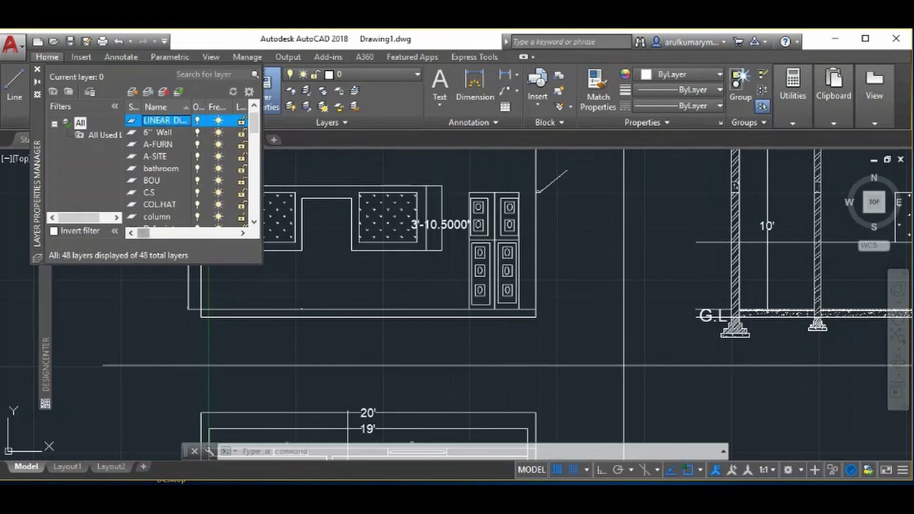
{"action": "left_click_drag", "start_coordinate": [143, 233], "coordinate": [159, 233]}
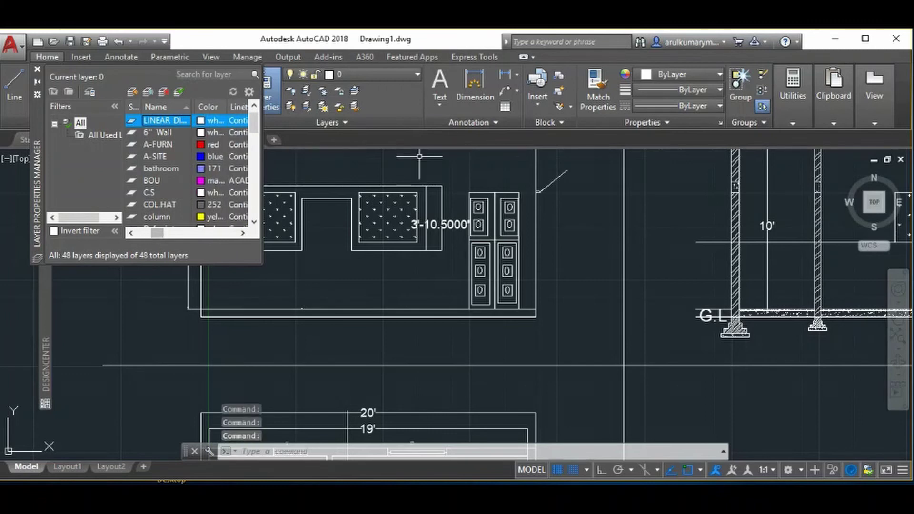
{"action": "left_click", "coordinate": [210, 120]}
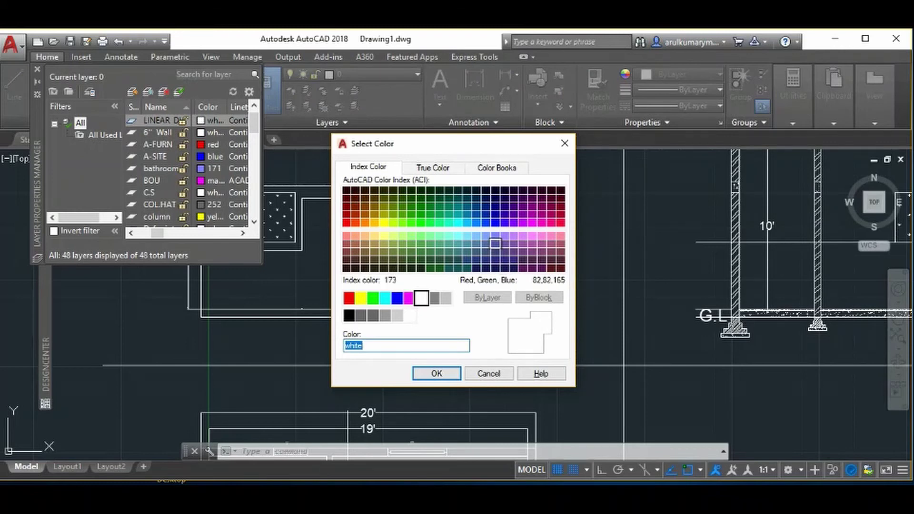
{"action": "left_click", "coordinate": [541, 222]}
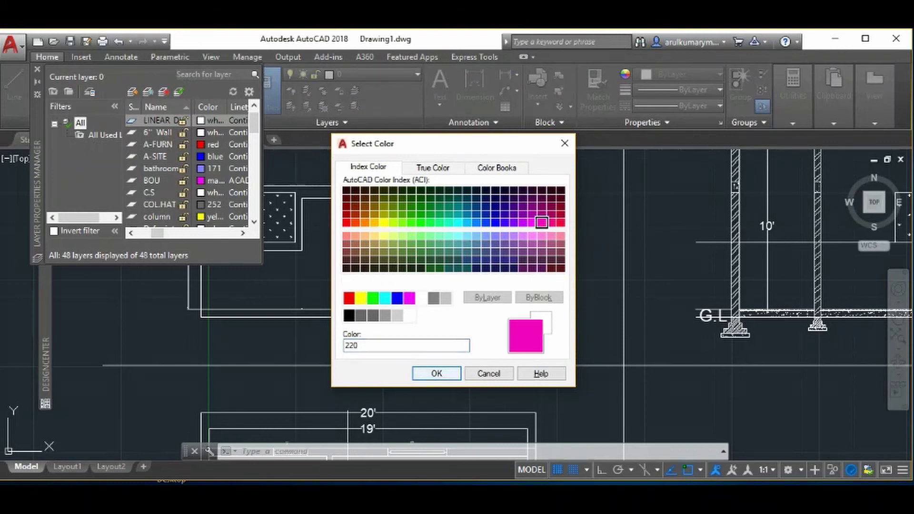
{"action": "left_click", "coordinate": [436, 373]}
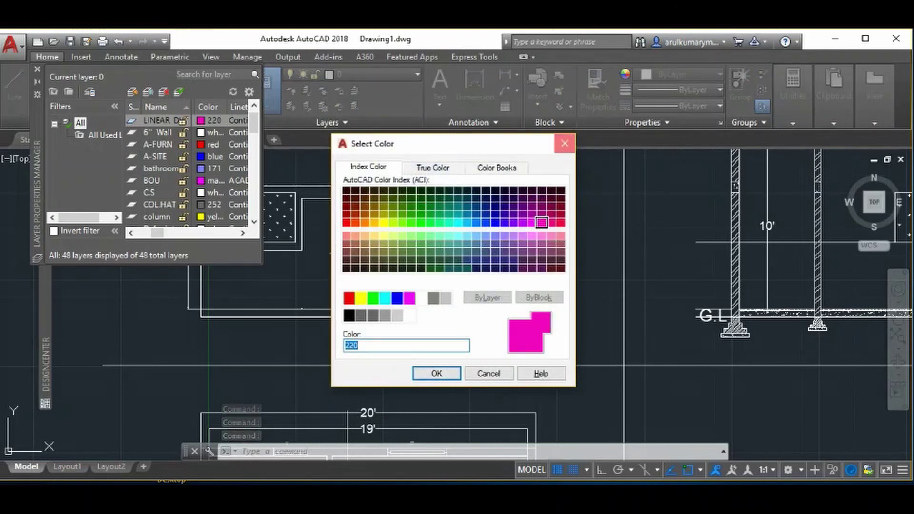
{"action": "key", "text": "Return"}
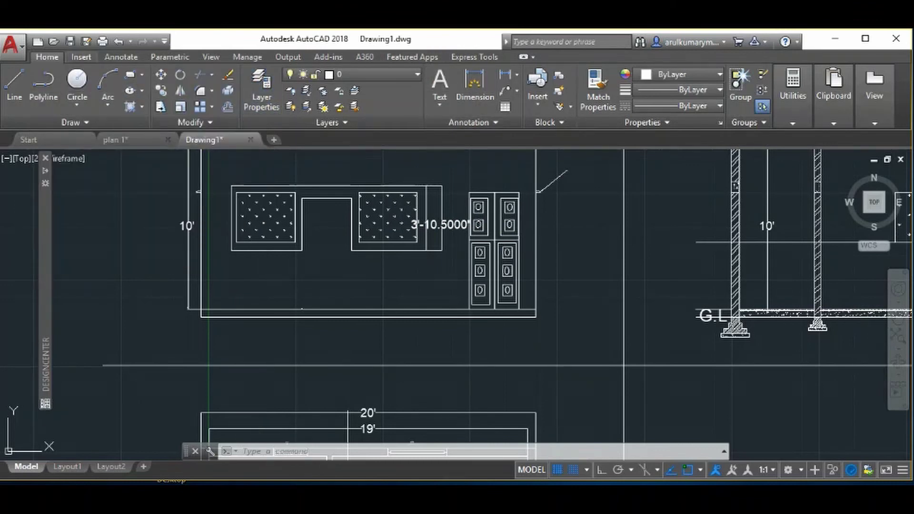
Step: On the Home tab, select the 6.3509", 1'-5.6714", 10' and 3' dimensions
{"action": "left_click", "coordinate": [81, 57]}
{"action": "left_click", "coordinate": [47, 56]}
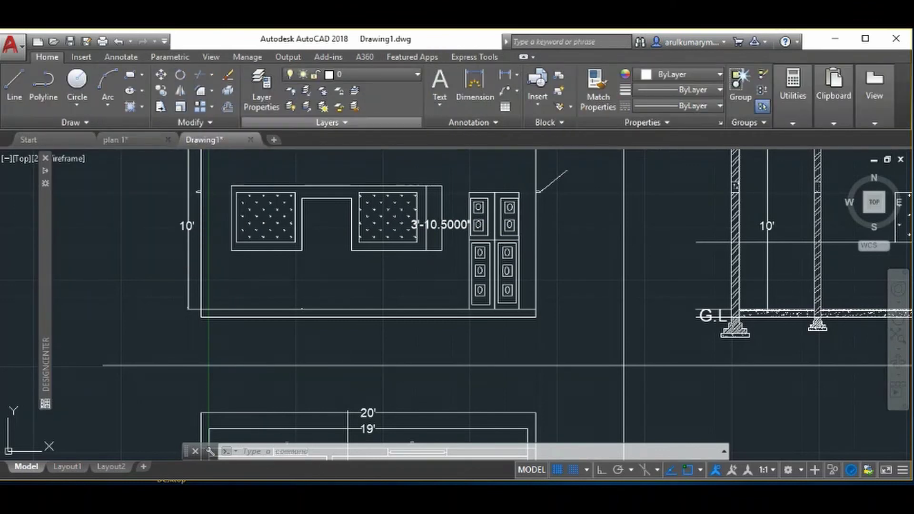
{"action": "left_click", "coordinate": [589, 181]}
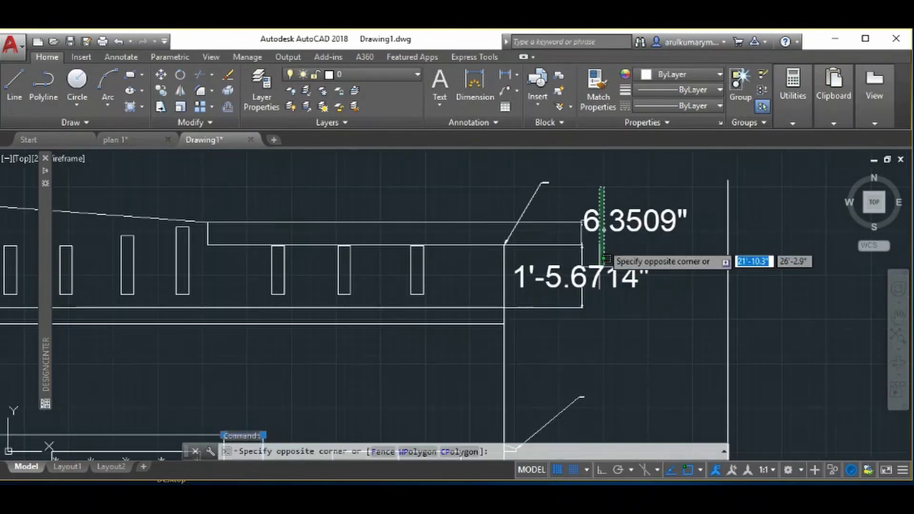
{"action": "left_click", "coordinate": [567, 321]}
{"action": "scroll", "coordinate": [530, 206], "scroll_direction": "down", "scroll_amount": 3}
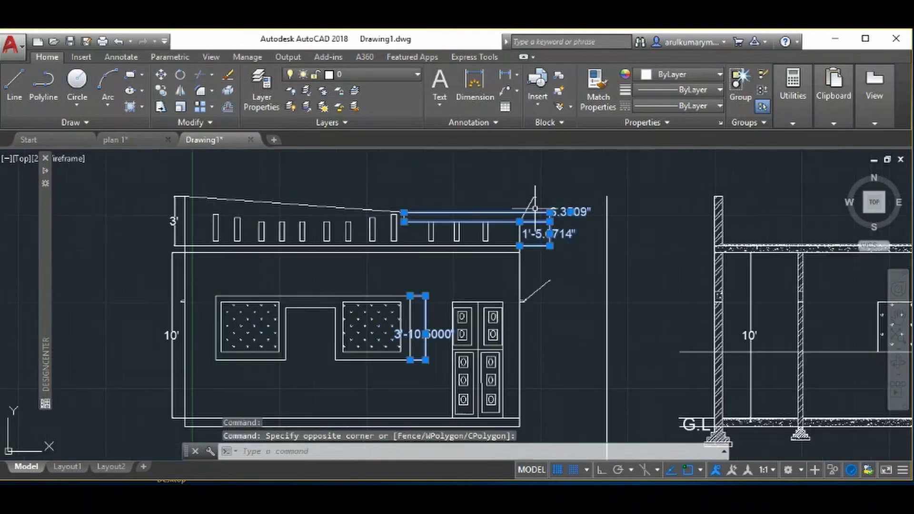
{"action": "scroll", "coordinate": [529, 206], "scroll_direction": "down", "scroll_amount": 2}
{"action": "scroll", "coordinate": [330, 277], "scroll_direction": "up", "scroll_amount": 5}
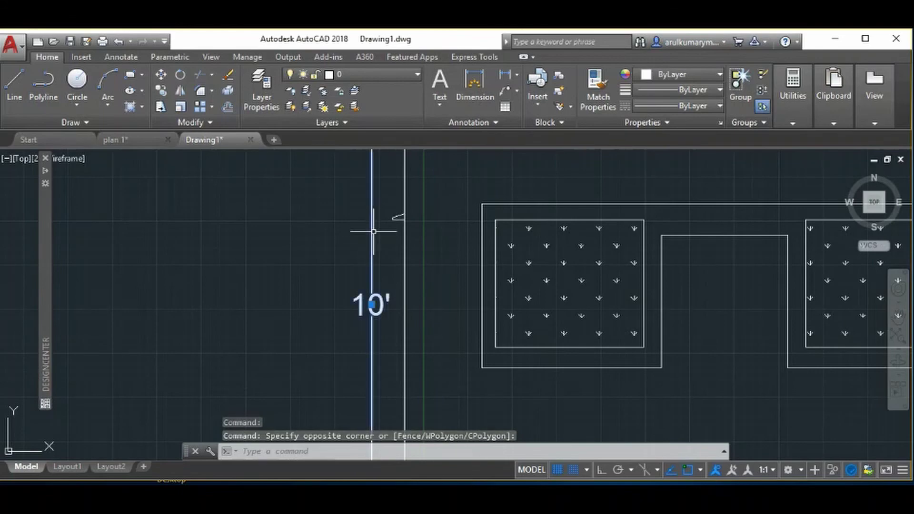
{"action": "left_click", "coordinate": [363, 232]}
{"action": "scroll", "coordinate": [363, 230], "scroll_direction": "down", "scroll_amount": 4}
{"action": "scroll", "coordinate": [372, 191], "scroll_direction": "up", "scroll_amount": 2}
{"action": "left_click", "coordinate": [373, 169]}
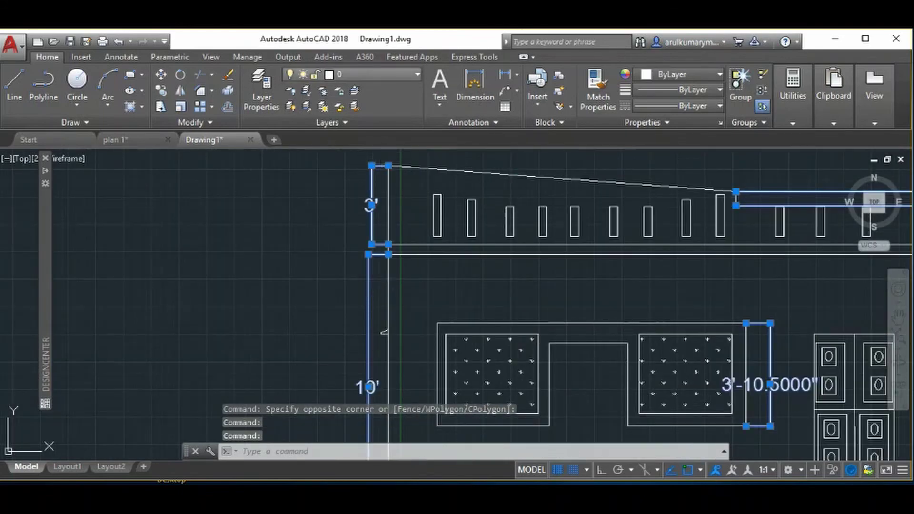
Step: Move the selected dimensions to the LINEAR DIMENSION layer and clear the selection
{"action": "left_click", "coordinate": [371, 74]}
{"action": "scroll", "coordinate": [380, 286], "scroll_direction": "down", "scroll_amount": 5}
{"action": "left_click", "coordinate": [371, 153]}
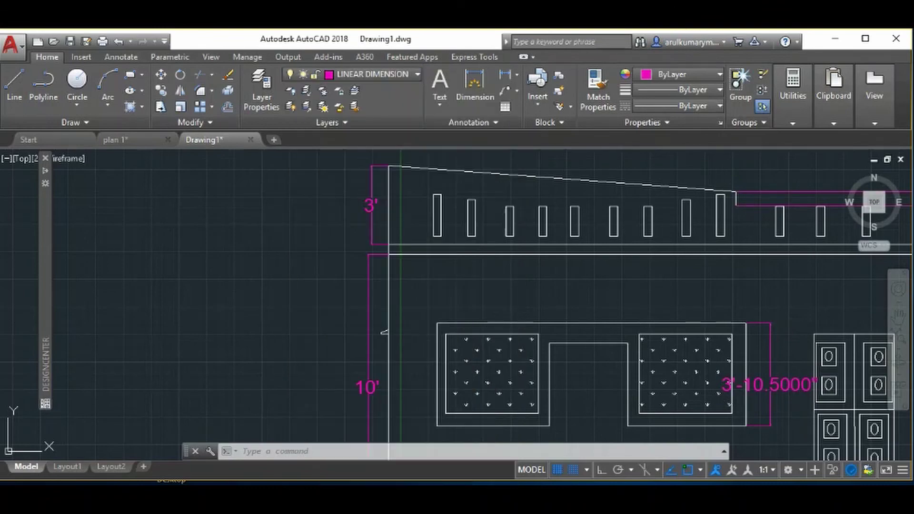
{"action": "scroll", "coordinate": [470, 362], "scroll_direction": "down", "scroll_amount": 3}
{"action": "scroll", "coordinate": [470, 362], "scroll_direction": "down", "scroll_amount": 3}
{"action": "scroll", "coordinate": [551, 235], "scroll_direction": "up", "scroll_amount": 3}
{"action": "left_click", "coordinate": [552, 236]}
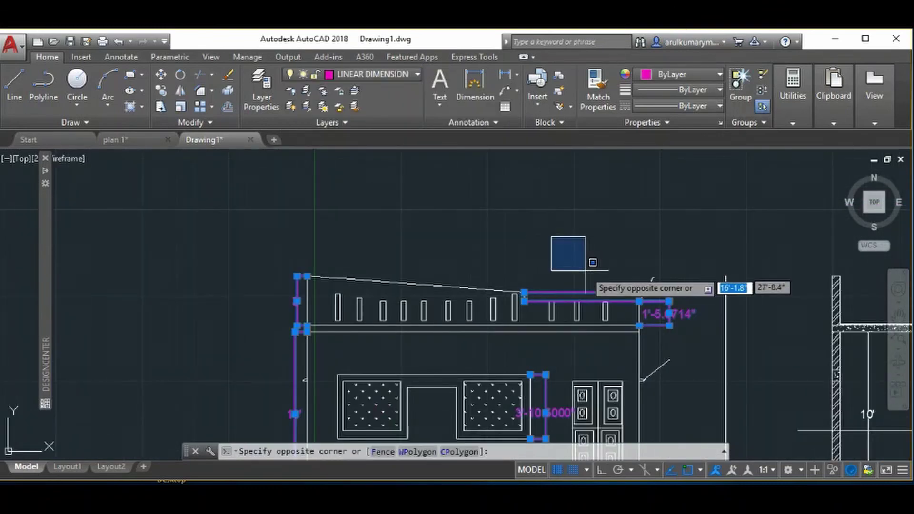
{"action": "key", "text": "Escape"}
{"action": "key", "text": "Escape"}
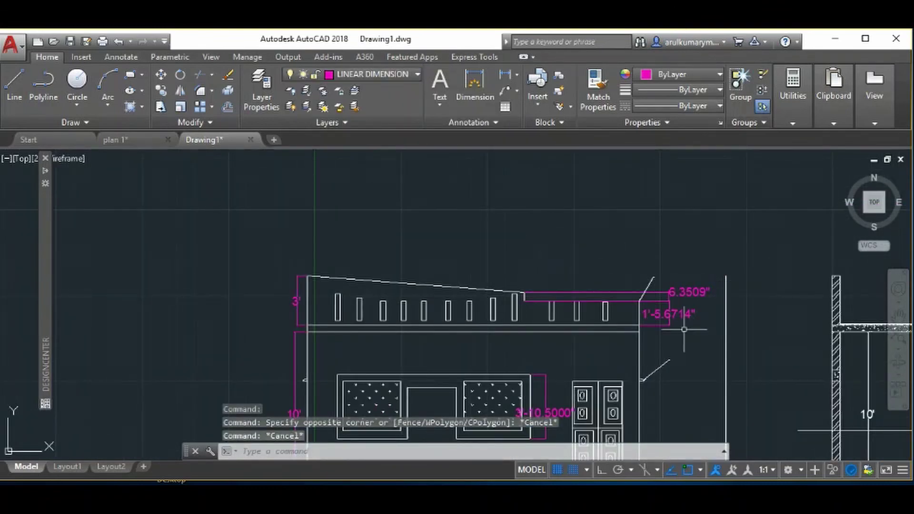
{"action": "middle_click_drag", "start_coordinate": [685, 345], "coordinate": [642, 241]}
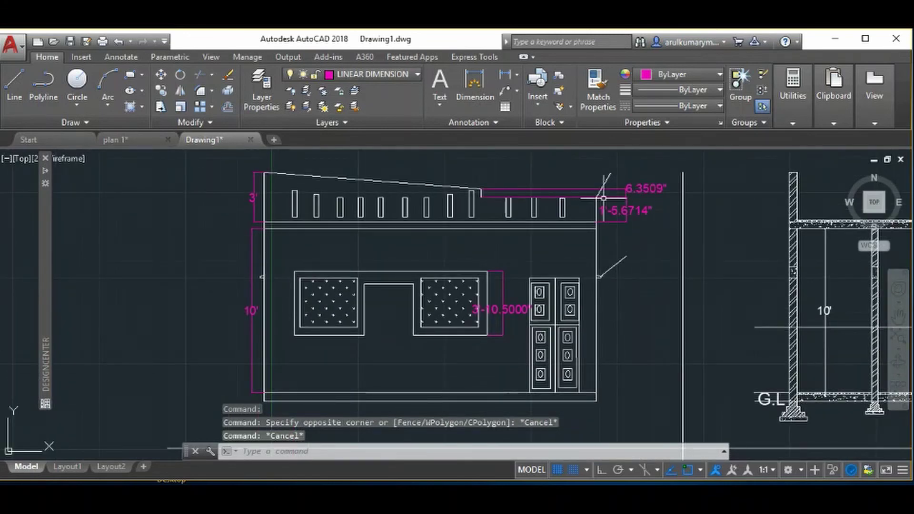
Step: Zoom in and select the SUNSHADE multileader label with its leader line
{"action": "scroll", "coordinate": [638, 253], "scroll_direction": "up", "scroll_amount": 2}
{"action": "scroll", "coordinate": [595, 257], "scroll_direction": "up", "scroll_amount": 3}
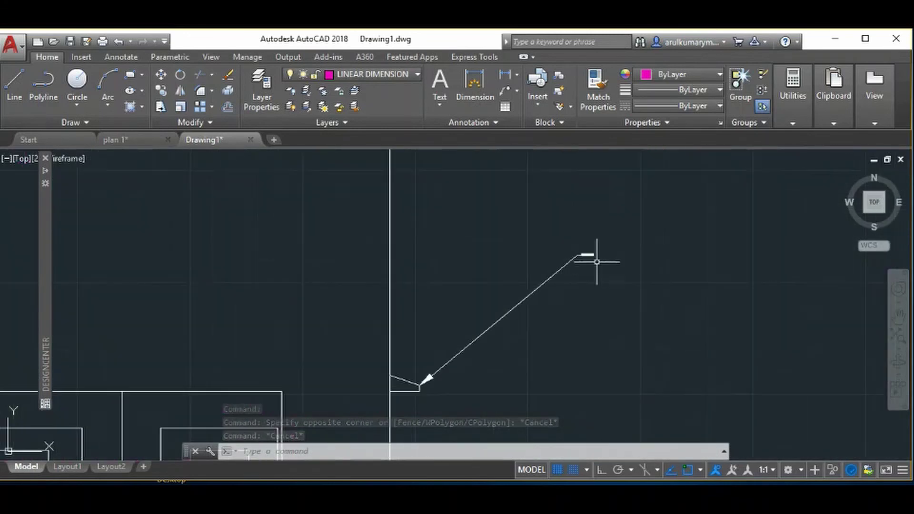
{"action": "scroll", "coordinate": [573, 241], "scroll_direction": "up", "scroll_amount": 2}
{"action": "left_click", "coordinate": [574, 245]}
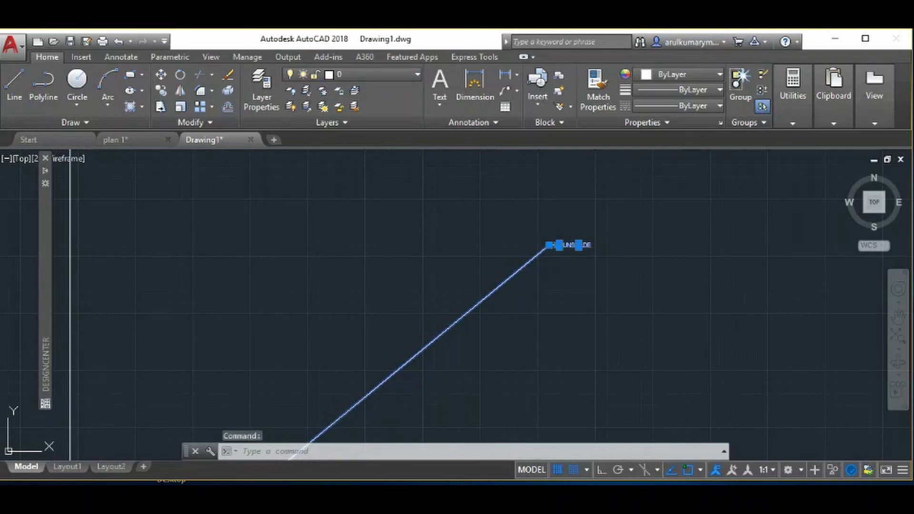